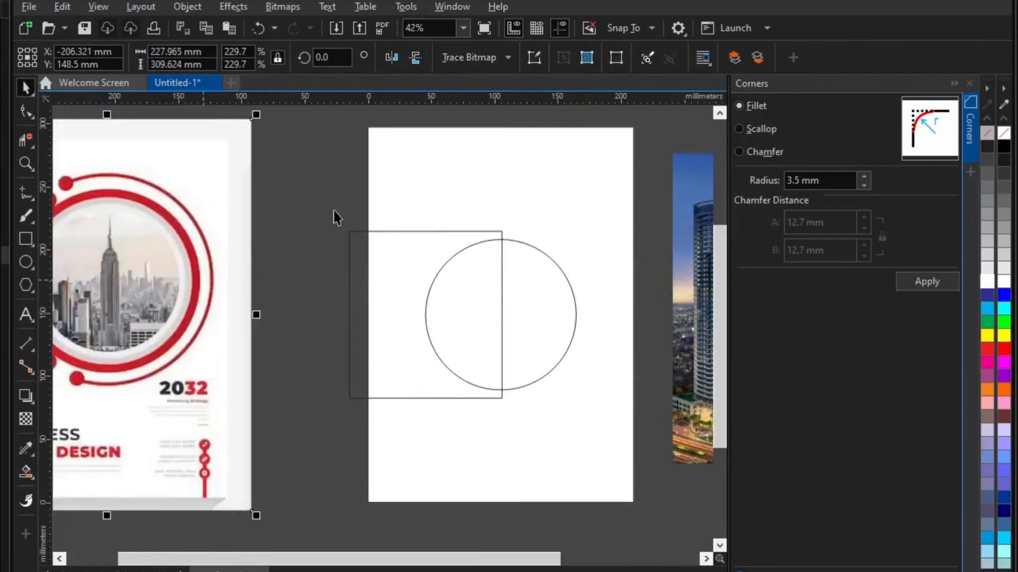
Step: Shift the square and circle left and enlarge them together so the circle is about 137.7 mm wide
left_click_drag(519, 340, 490, 340)
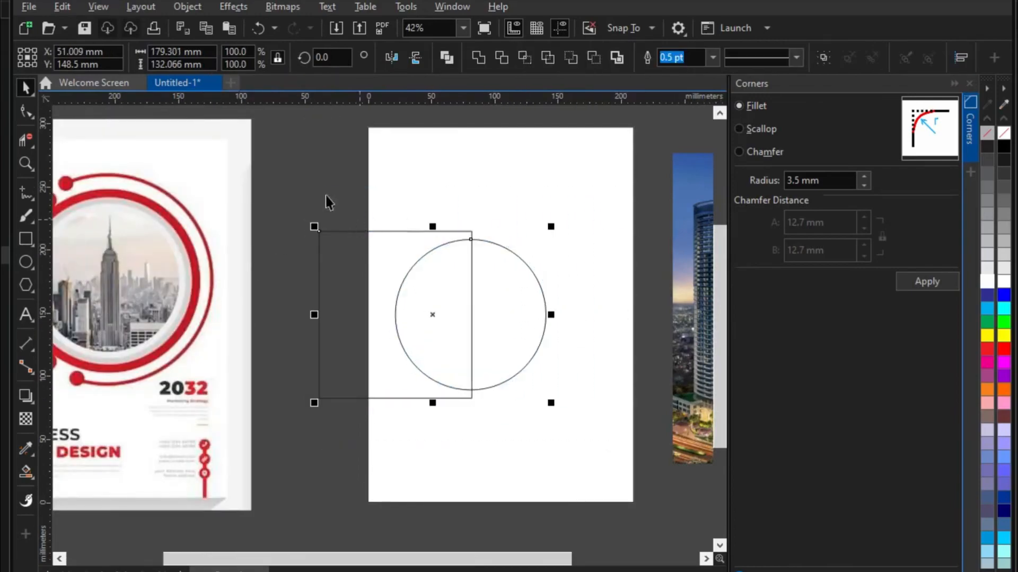
left_click_drag(295, 179, 564, 413)
left_click_drag(476, 316, 498, 289)
scroll(461, 269, "up", 1)
scroll(498, 287, "down", 1)
left_click_drag(390, 195, 591, 412)
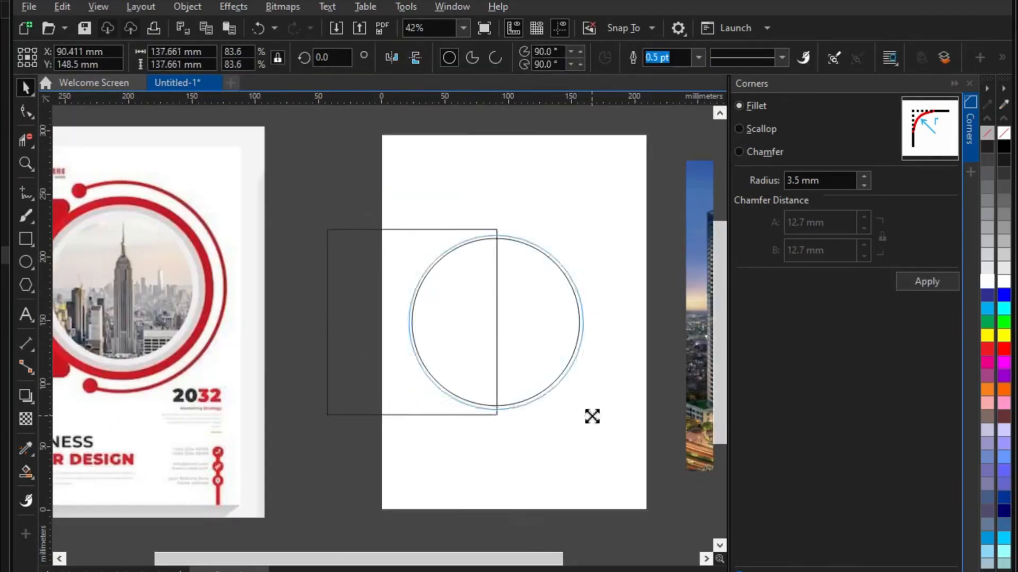
scroll(534, 270, "up", 1)
scroll(616, 466, "up", 2)
scroll(618, 472, "down", 1)
left_click(257, 248, "shift")
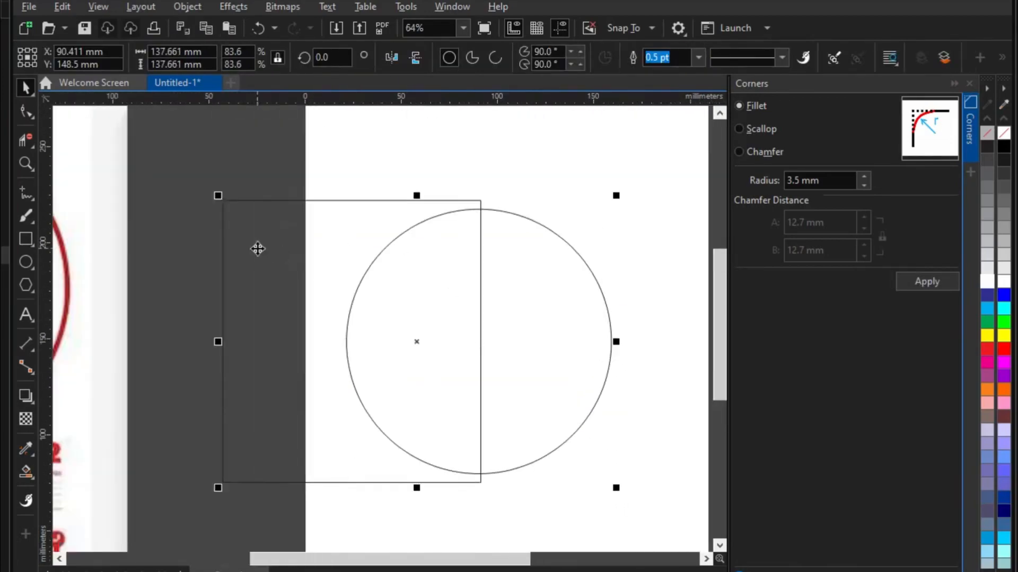
scroll(369, 249, "down", 1)
left_click(272, 197)
Step: Draw a circle about 16.2 mm wide at the page's left edge, resting on the square's top edge
scroll(272, 197, "up", 1)
left_click(19, 262)
scroll(339, 151, "up", 2)
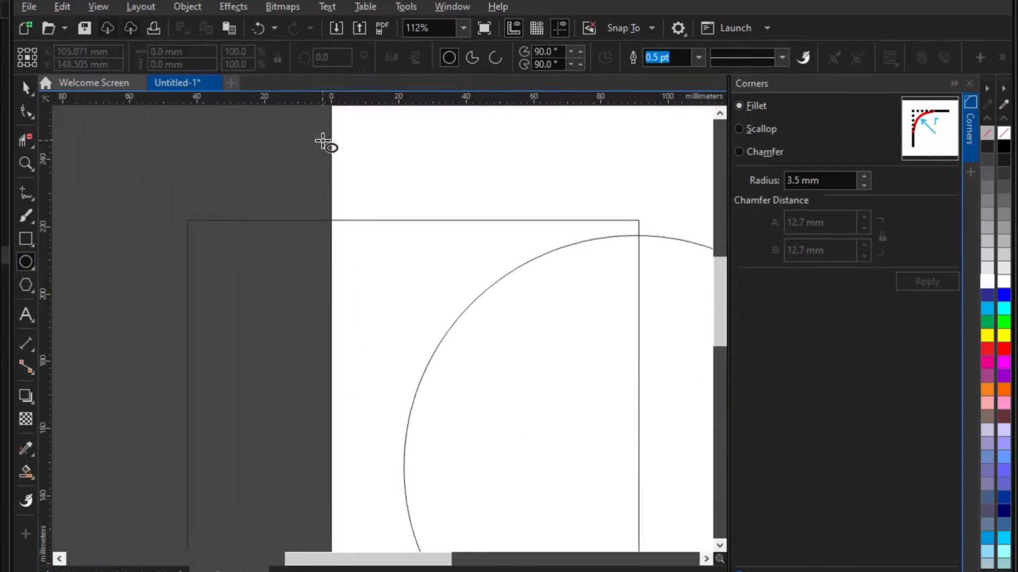
left_click_drag(339, 182, 416, 229)
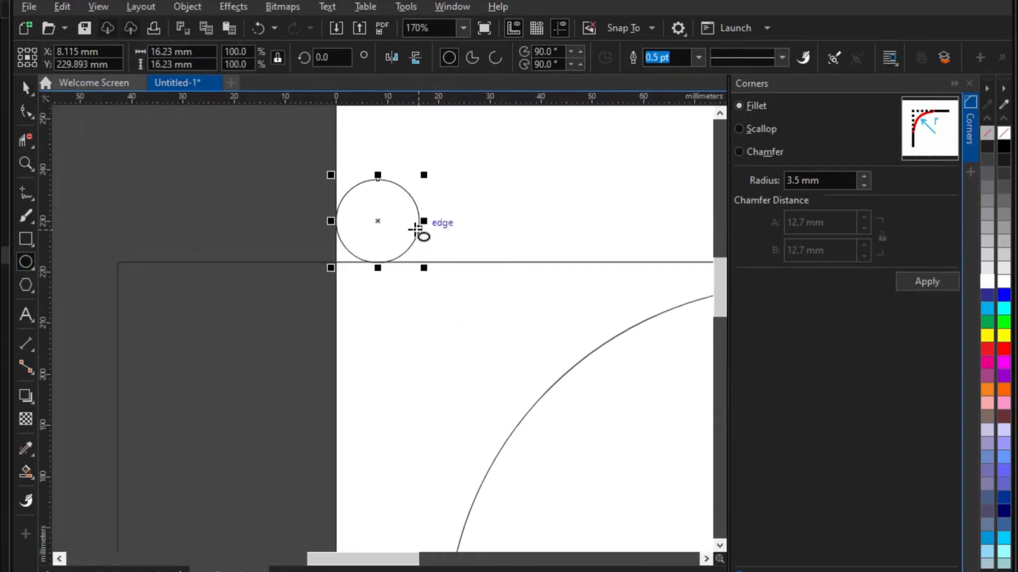
scroll(339, 202, "up", 4)
scroll(338, 215, "down", 1)
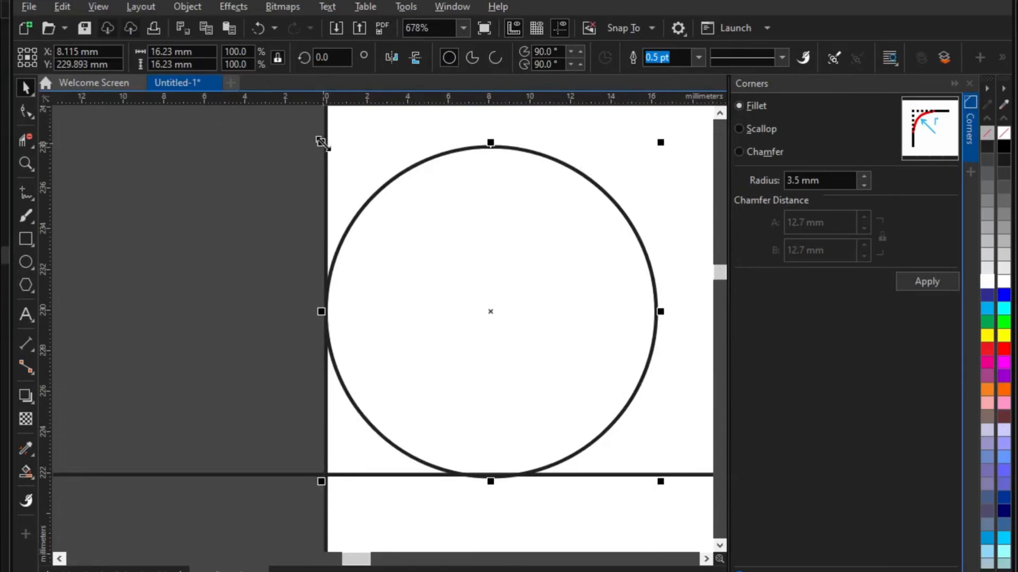
Step: Enlarge the small circle to about 28.2 mm and nudge it up to sit on the square's top edge
scroll(325, 159, "down", 1)
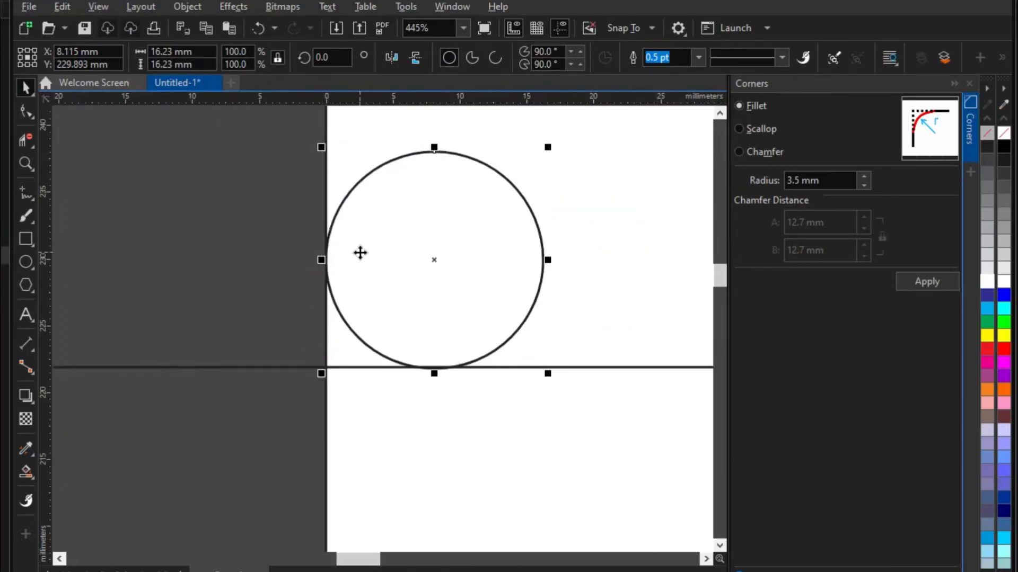
scroll(360, 253, "down", 2)
scroll(434, 211, "up", 1)
left_click_drag(428, 205, 512, 123)
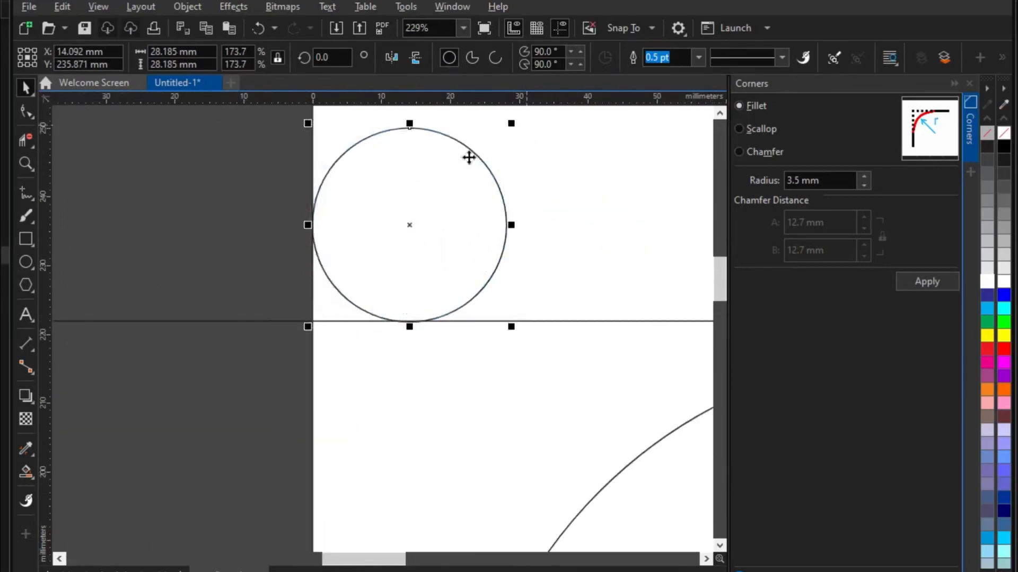
scroll(386, 261, "up", 3)
scroll(461, 454, "up", 3)
left_click_drag(475, 423, 486, 414)
scroll(485, 415, "down", 8)
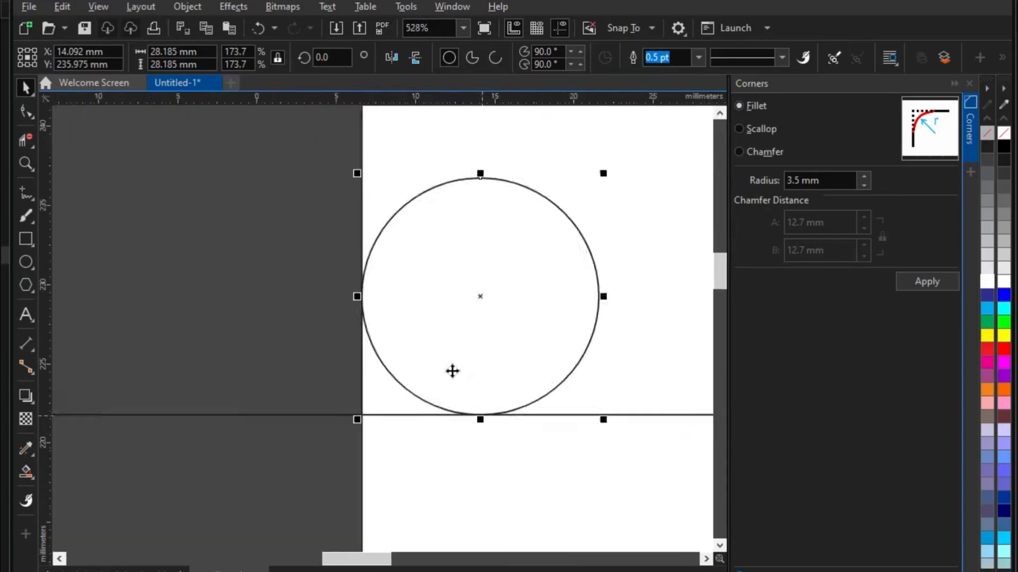
Step: Enlarge the small circle to about 49 mm, keeping it against the page's left edge and the square's top edge
scroll(409, 269, "up", 2)
left_click_drag(479, 169, 563, 143)
scroll(395, 342, "down", 1)
scroll(397, 167, "up", 1)
scroll(350, 458, "down", 1)
scroll(342, 307, "up", 4)
scroll(342, 265, "down", 2)
scroll(403, 229, "down", 5)
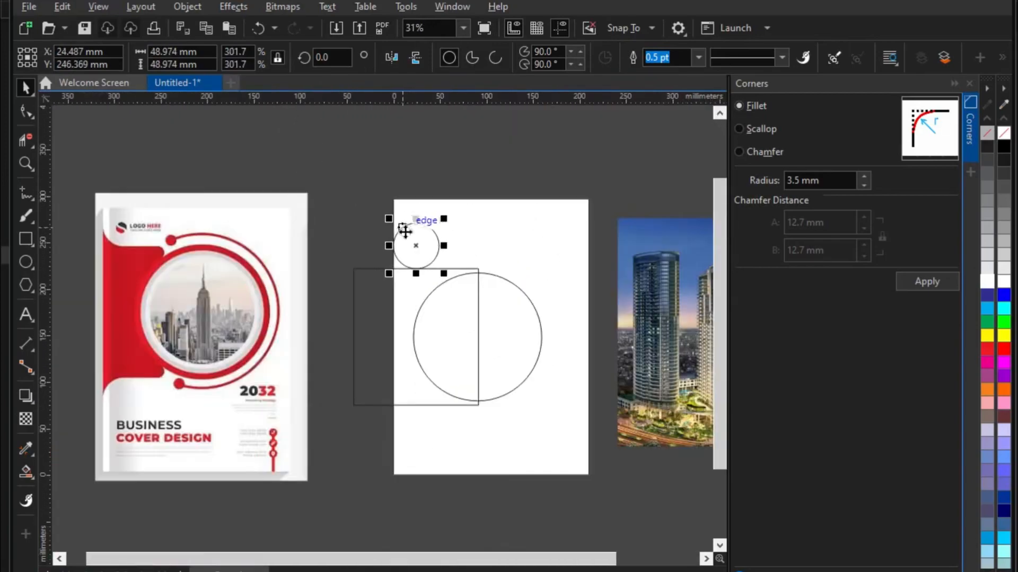
Step: Place a copy of the small circle directly below the square, touching its bottom edge
left_click_drag(417, 242, 413, 396)
scroll(418, 415, "up", 4)
scroll(413, 464, "up", 2)
scroll(309, 412, "down", 5)
left_click(234, 154)
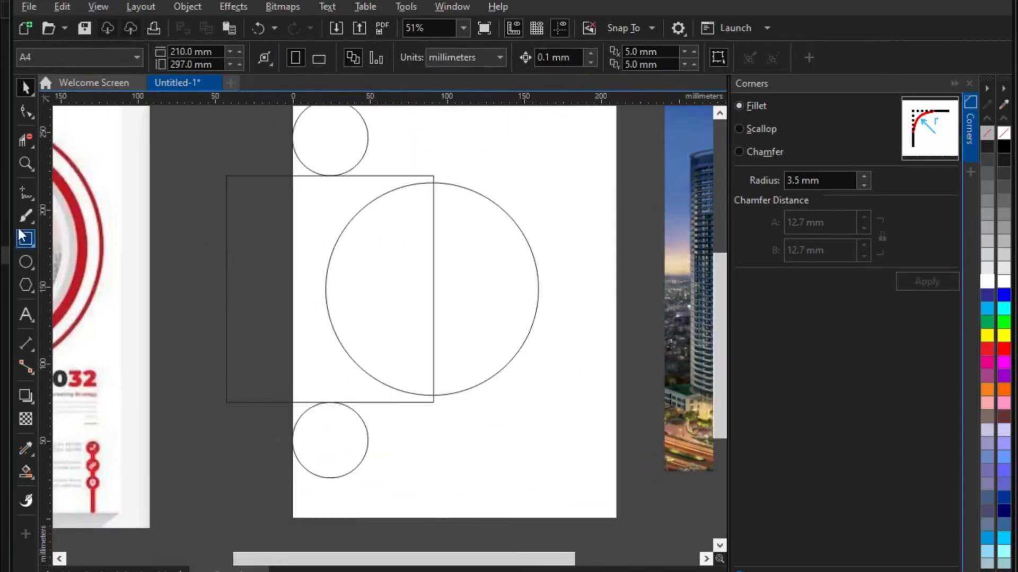
left_click(25, 140)
scroll(304, 181, "up", 2)
scroll(310, 186, "down", 2)
scroll(312, 386, "up", 3)
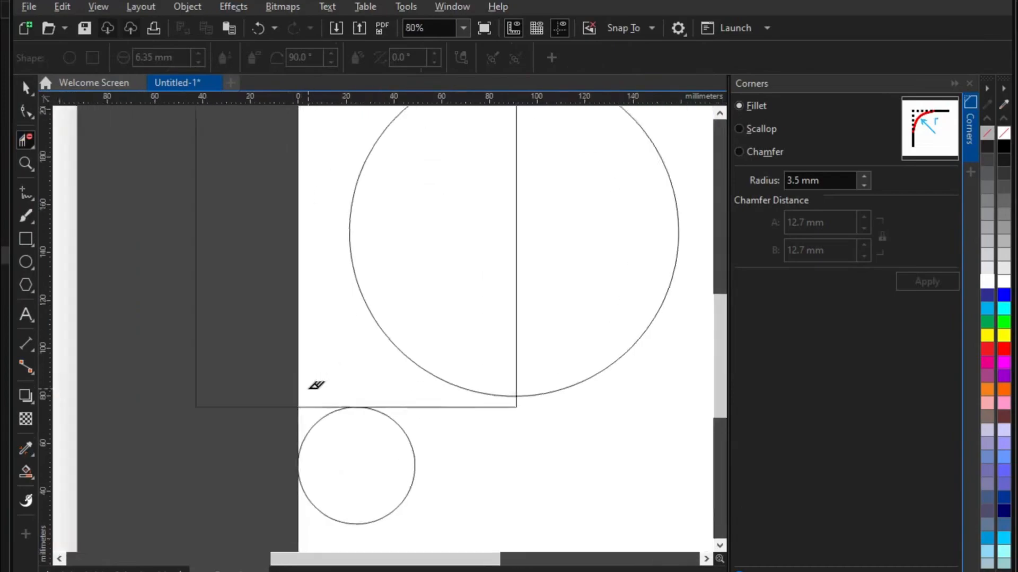
scroll(330, 387, "down", 4)
left_click(25, 87)
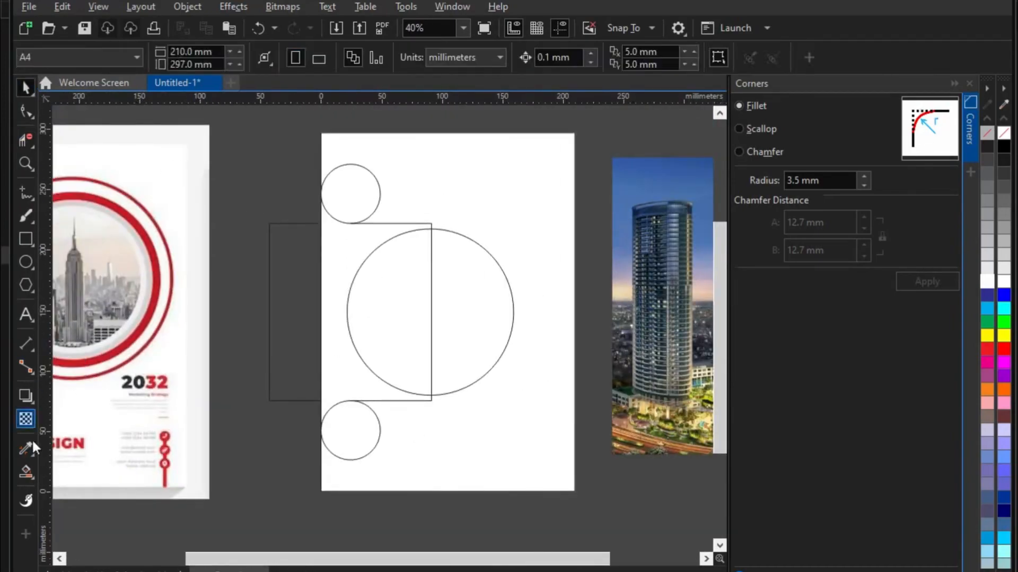
Step: Smart-fill the region between the page's left edge, the square and the circles, and move the filled shape right, clear of the page edge
left_click(32, 478)
left_click(75, 487)
left_click(329, 371)
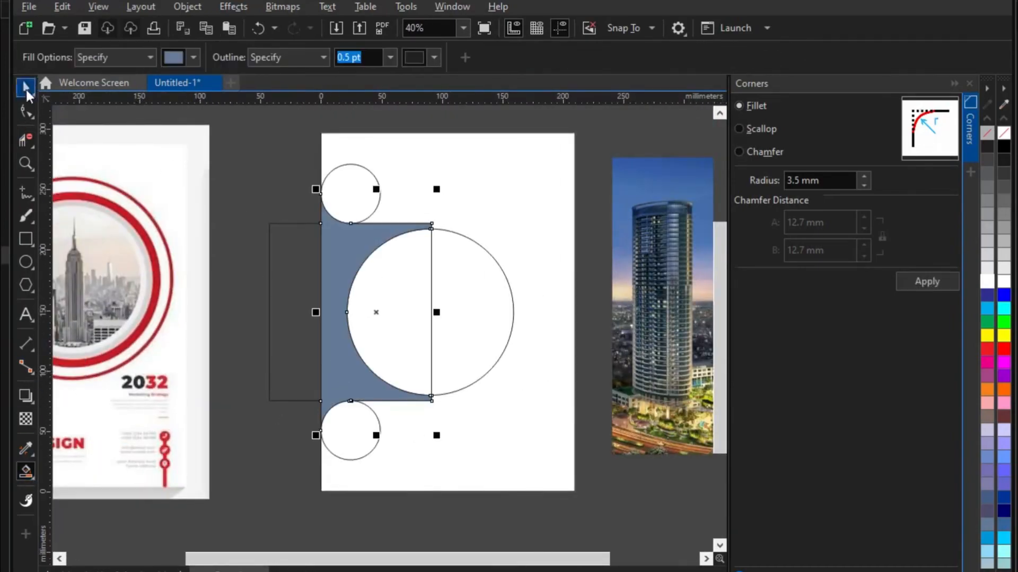
left_click(26, 89)
left_click_drag(432, 291, 436, 291)
scroll(590, 248, "up", 2)
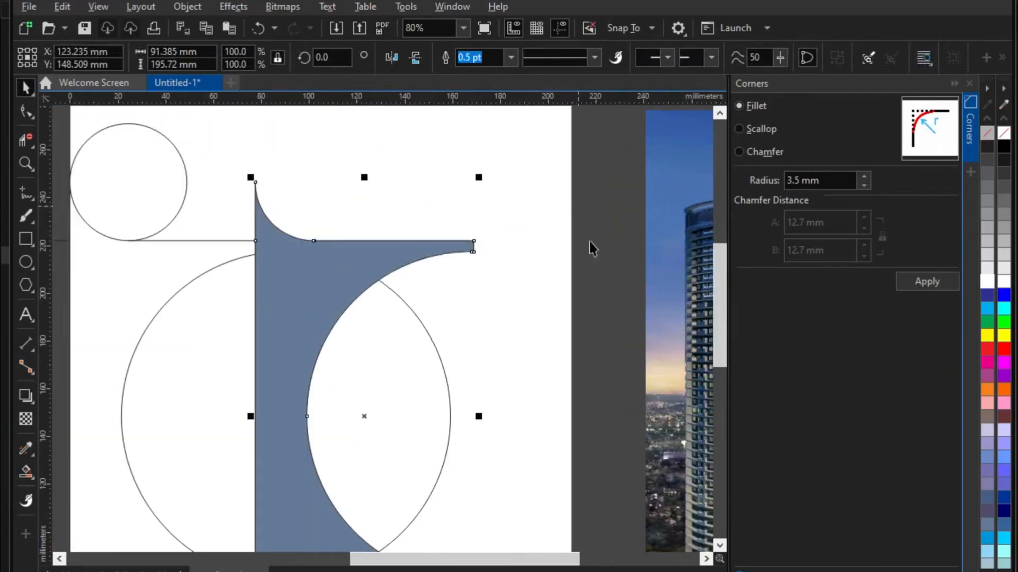
Step: Fillet the corners of the filled shape with a 2.2 mm radius
left_click(920, 283)
left_click(590, 356)
scroll(493, 256, "up", 1)
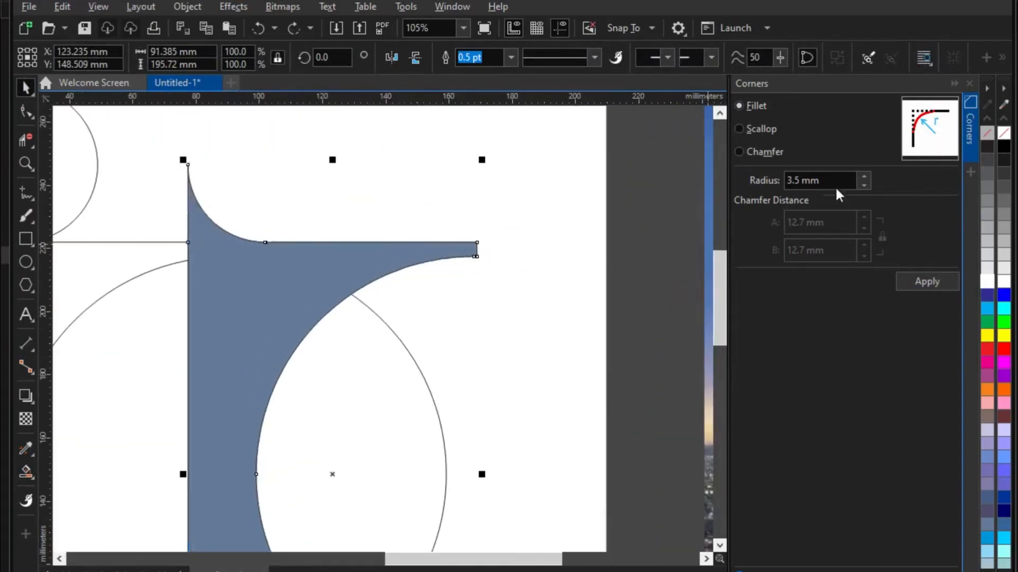
scroll(464, 233, "up", 9)
left_click(864, 184)
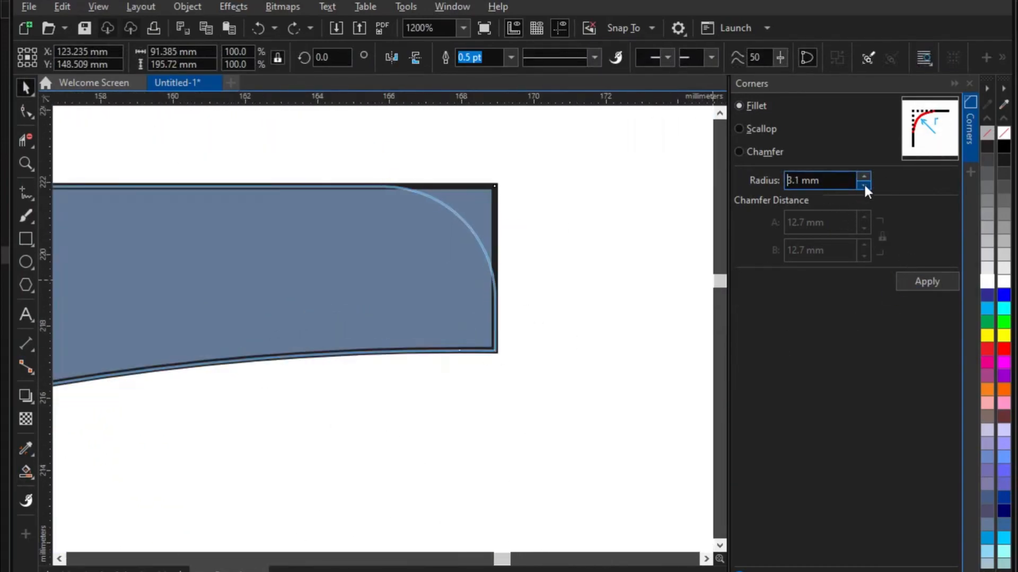
left_click(863, 185)
left_click(864, 185)
left_click(863, 184)
left_click(864, 185)
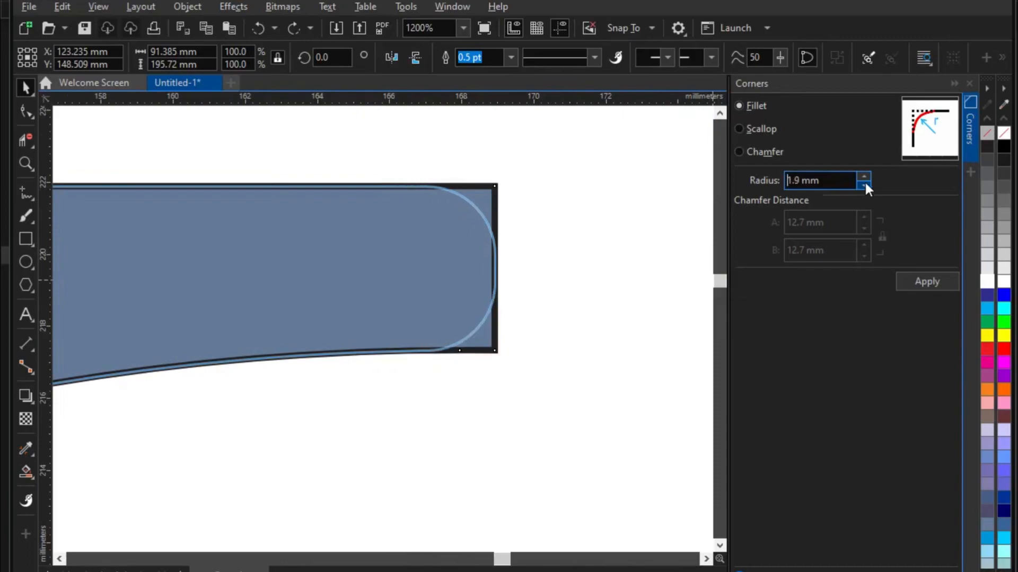
left_click(865, 177)
left_click(865, 177)
left_click(865, 177)
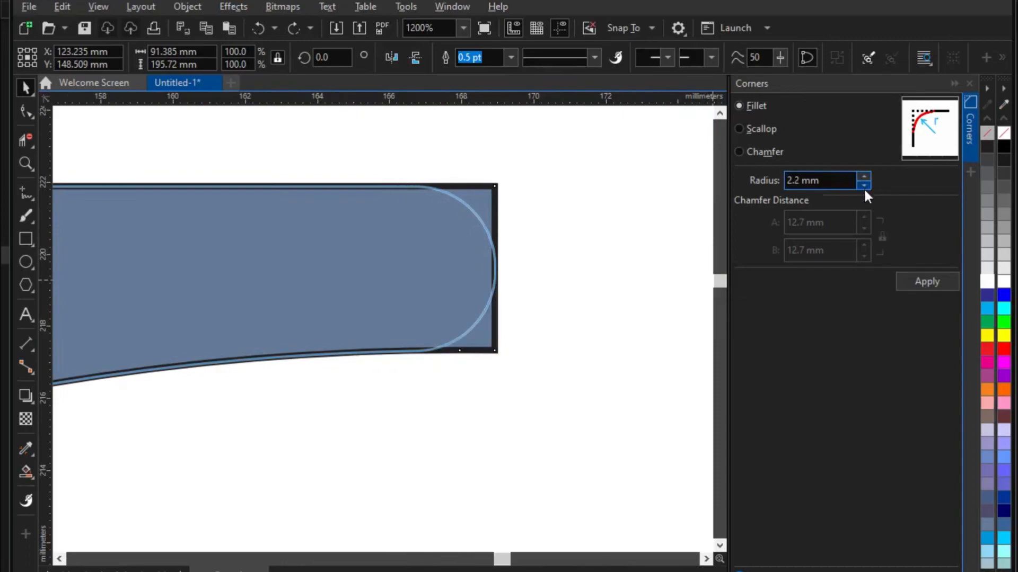
left_click(920, 281)
scroll(511, 221, "down", 8)
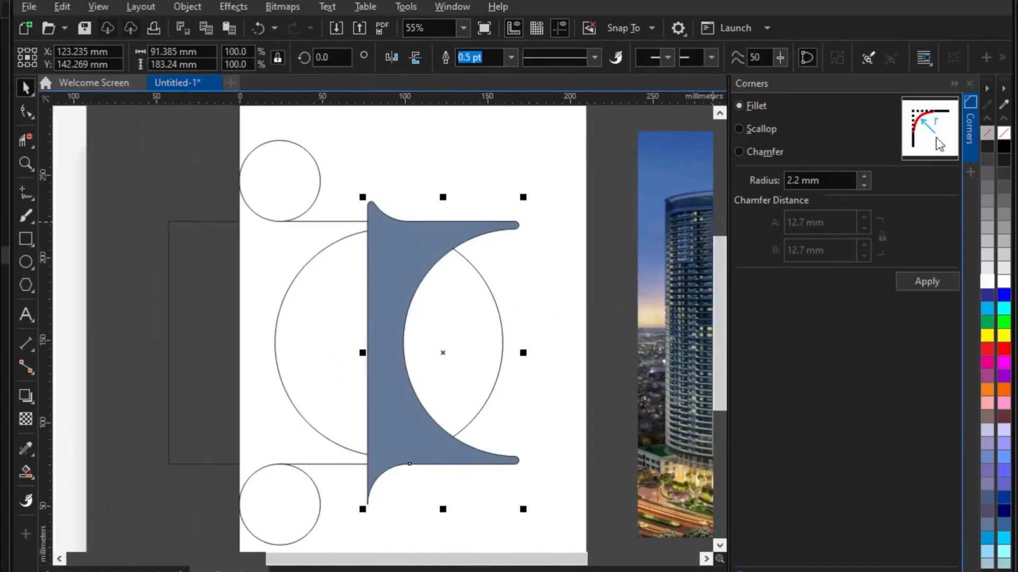
Step: Move the rounded shape back against the page's left edge, fitted to the guide circles, and remove its fill
scroll(438, 210, "up", 3)
left_click_drag(539, 224, 342, 230)
scroll(387, 228, "up", 8)
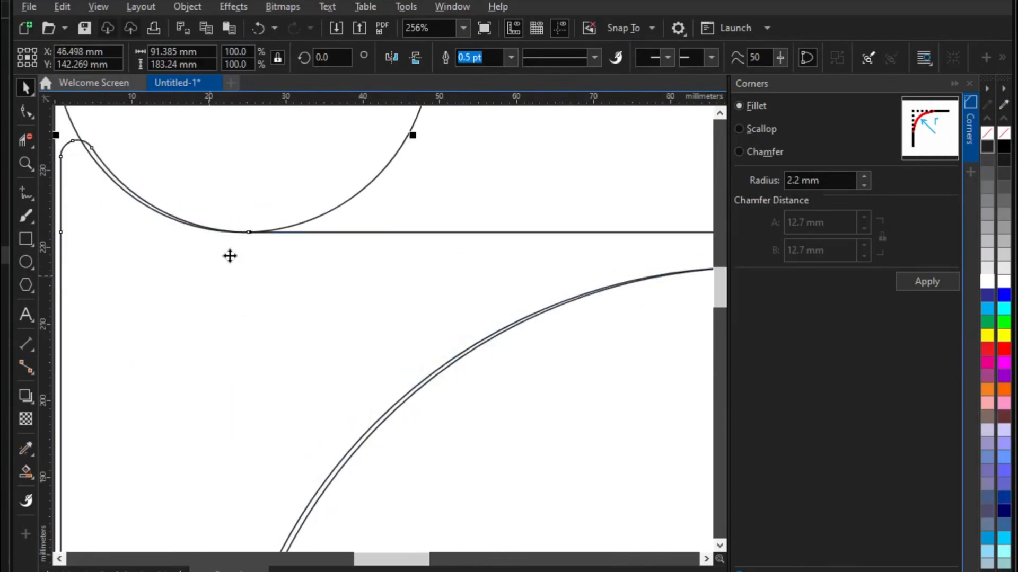
scroll(154, 212, "up", 5)
left_click_drag(245, 304, 228, 304)
scroll(292, 223, "down", 10)
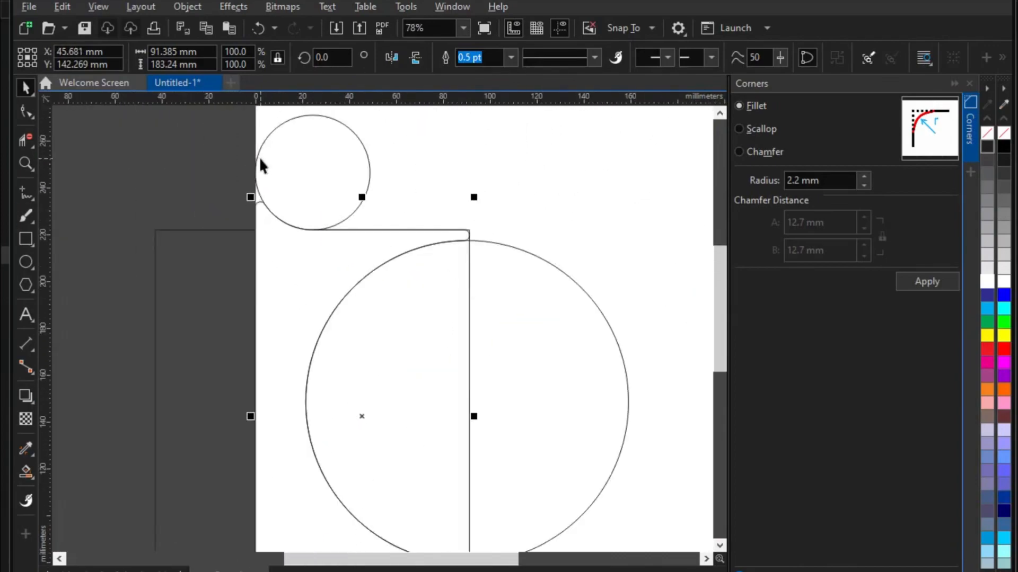
scroll(399, 201, "up", 7)
scroll(427, 191, "down", 6)
Step: Delete the construction square behind the large circle
left_click(530, 150)
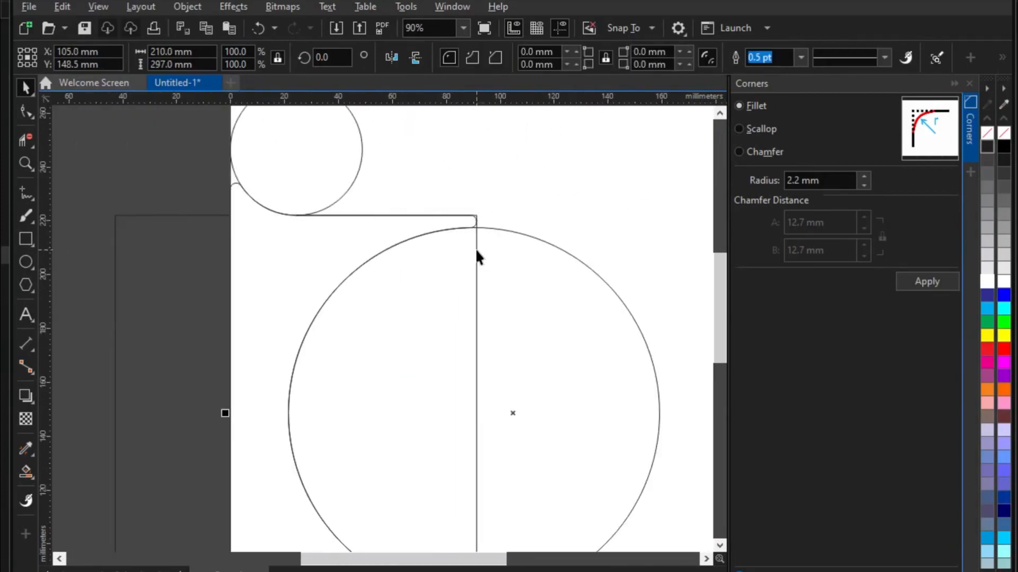
left_click(476, 257)
key("Delete")
scroll(367, 401, "down", 4)
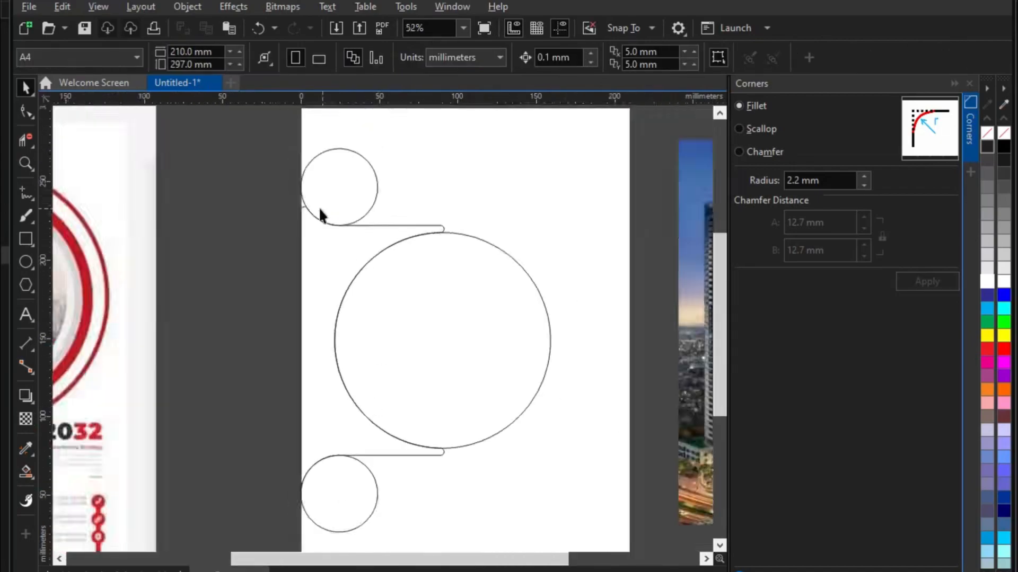
Step: Trim away the shape's rounded tip below the upper small circle with Virtual Segment Delete
scroll(310, 183, "up", 2)
left_click(295, 238)
left_click(25, 140)
scroll(296, 228, "up", 5)
left_click(369, 242)
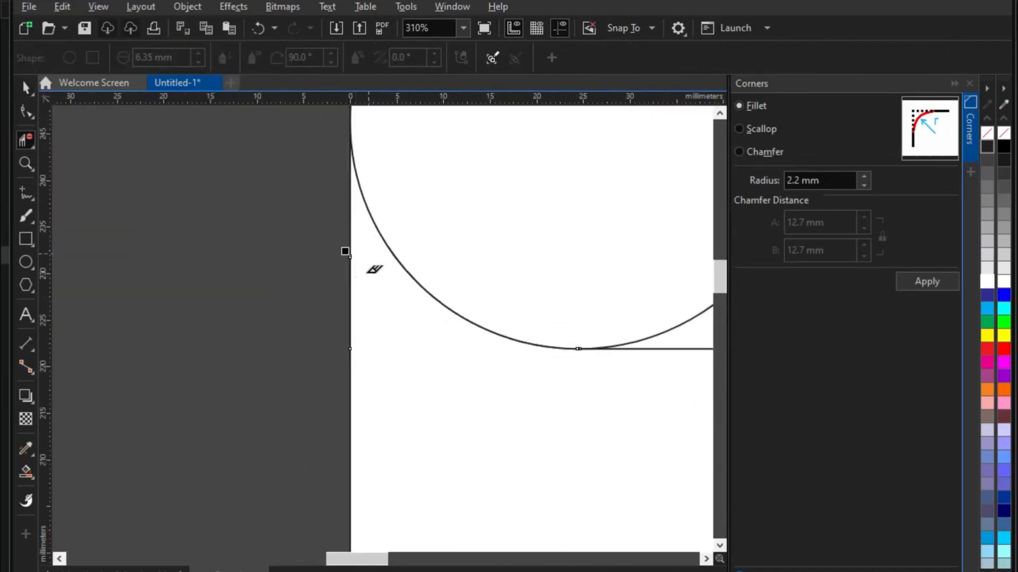
scroll(346, 236, "down", 7)
left_click(25, 88)
scroll(291, 168, "down", 2)
left_click(291, 168)
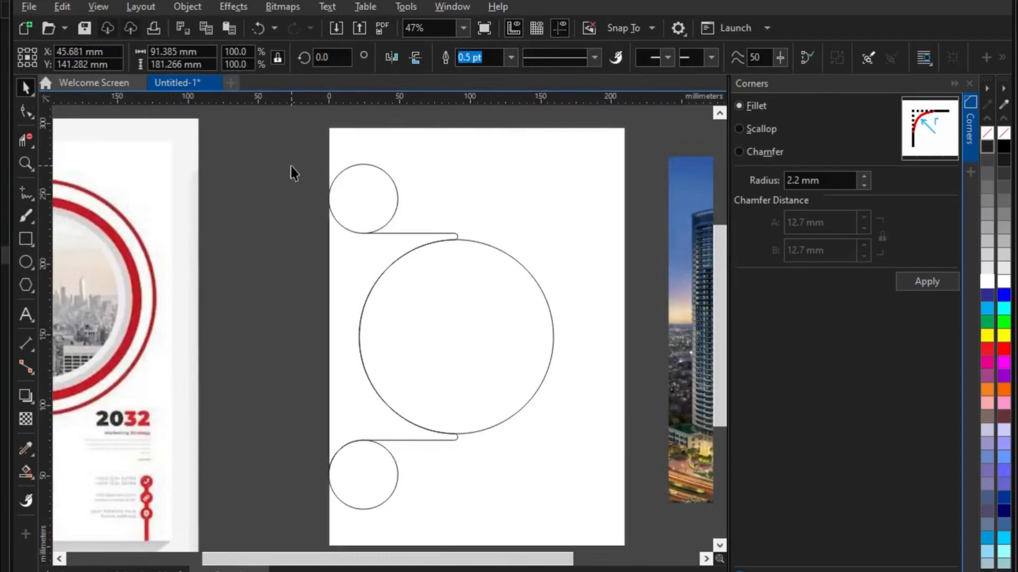
left_click(25, 470)
left_click(336, 377)
key("ctrl+z")
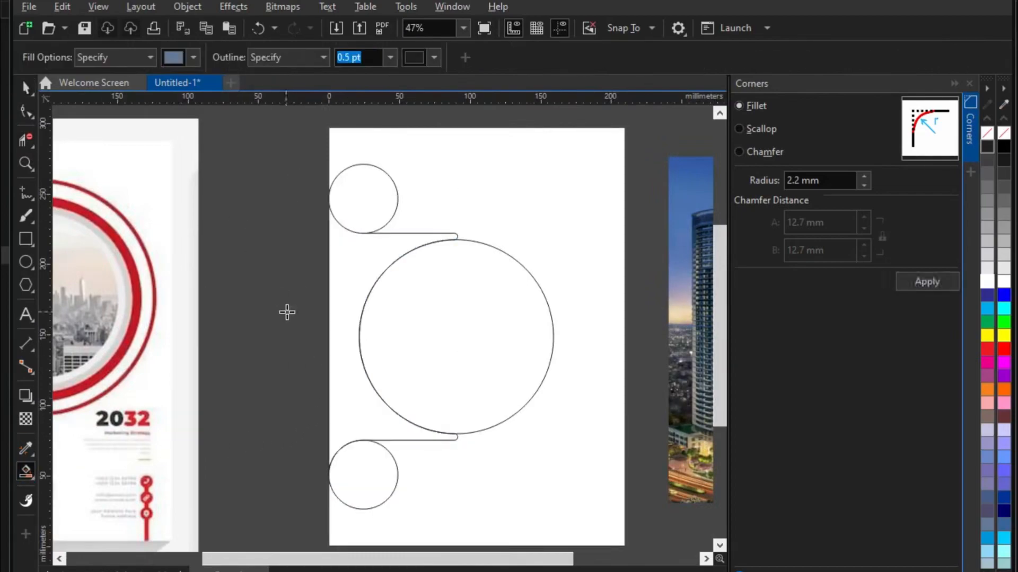
Step: Move the lower small circle slightly down and smart-fill the region between the page's left edge and the circles
left_click(34, 91)
scroll(346, 383, "down", 2)
left_click(344, 383)
scroll(336, 373, "up", 4)
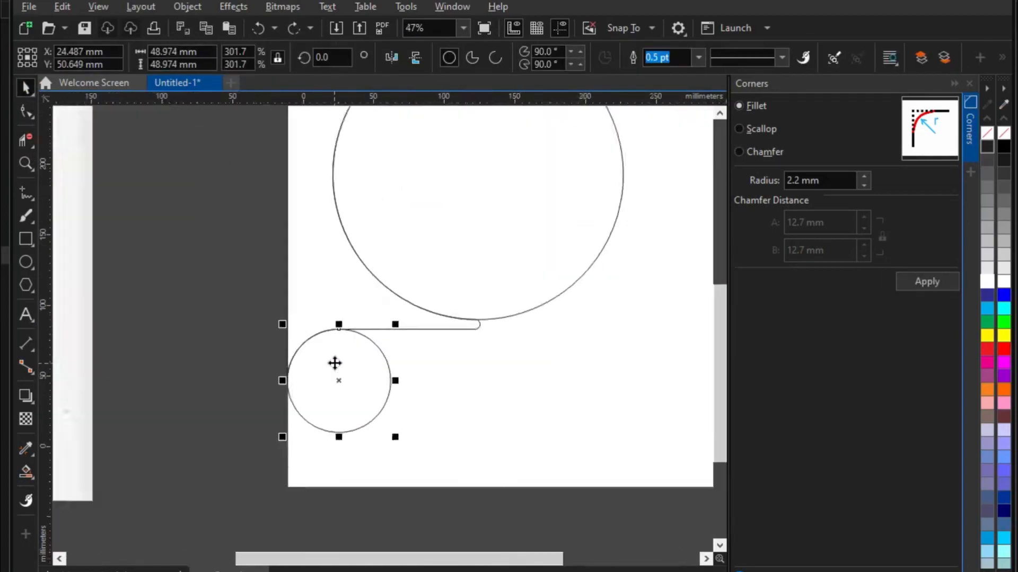
scroll(341, 373, "down", 3)
left_click(26, 469)
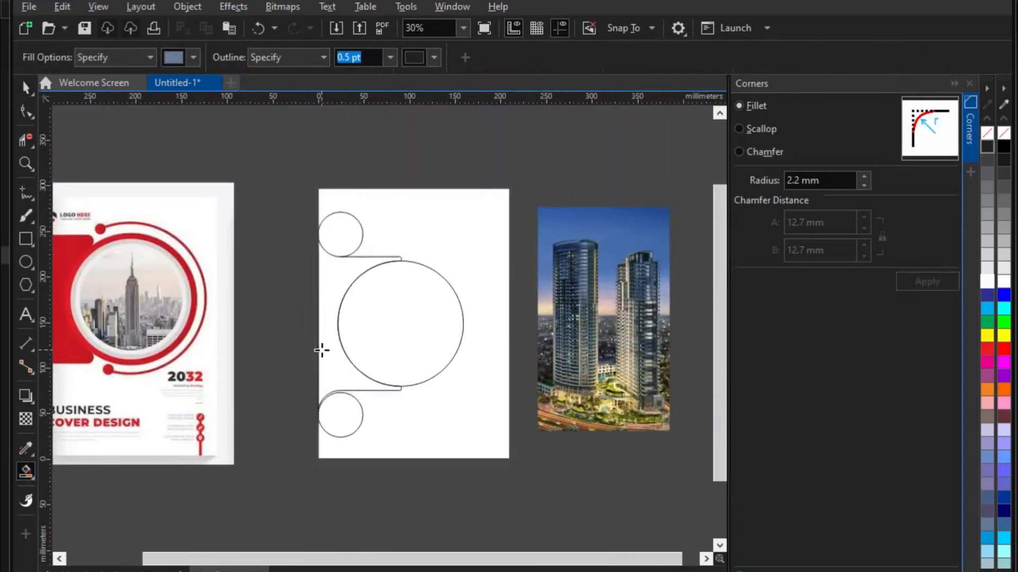
left_click(321, 350)
left_click(25, 88)
Step: Delete the two small construction circles above and below the filled shape
left_click(276, 197)
left_click_drag(352, 222, 368, 209)
key("Delete")
left_click(344, 417)
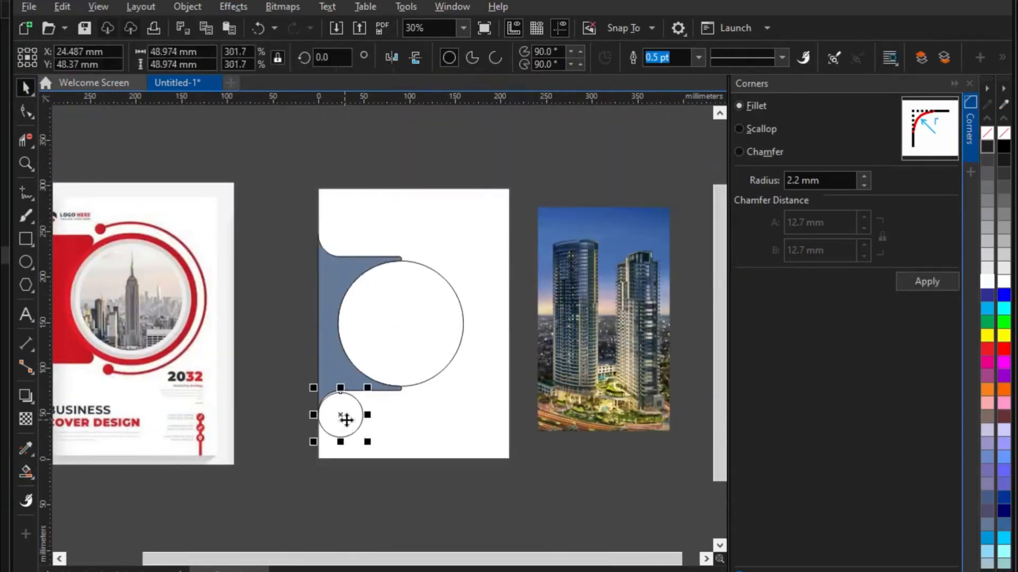
key("Delete")
Step: Make two smaller concentric copies of the large circle, the innermost about 112.4 mm wide
left_click(422, 303)
scroll(422, 302, "up", 2)
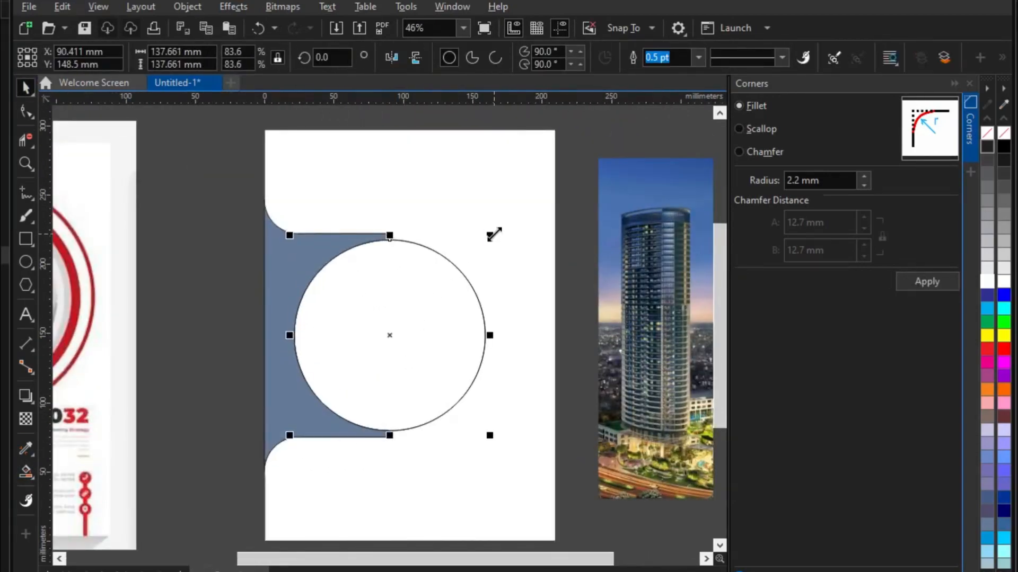
left_click_drag(478, 247, 472, 253)
right_click(472, 253)
scroll(472, 259, "down", 2)
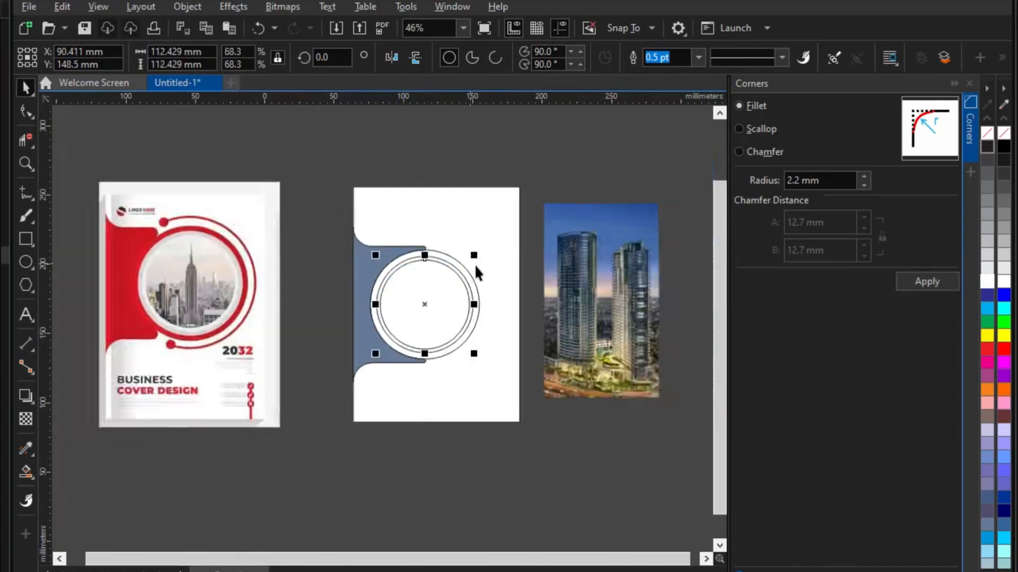
Step: Remove the outline of the blue side shape and fill it with red
scroll(390, 257, "up", 1)
left_click(388, 261)
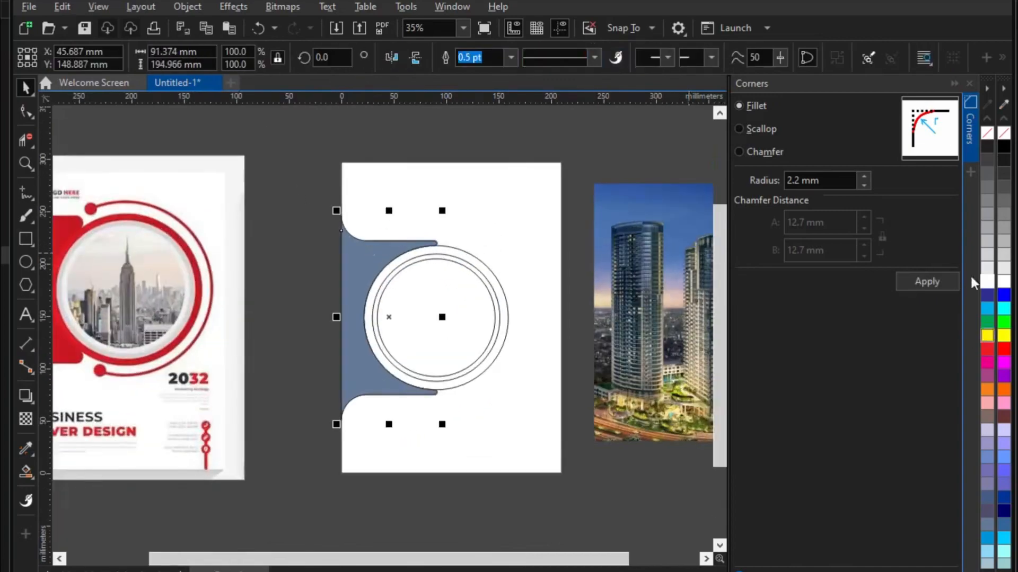
left_click(511, 57)
left_click(479, 91)
left_click(986, 349)
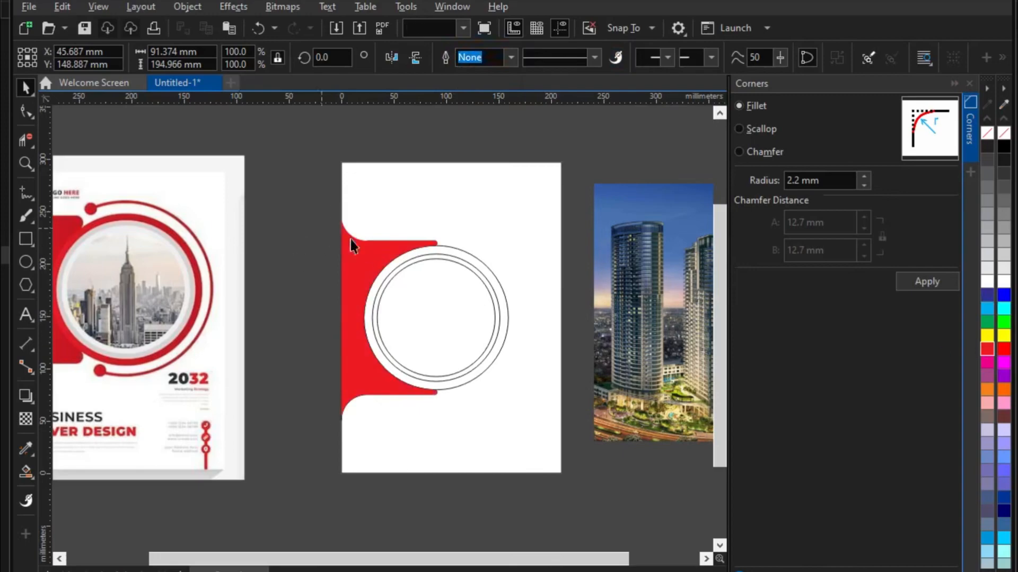
Step: Smart-fill the two ring-shaped regions between the concentric circles
left_click(450, 248)
scroll(382, 292, "up", 3)
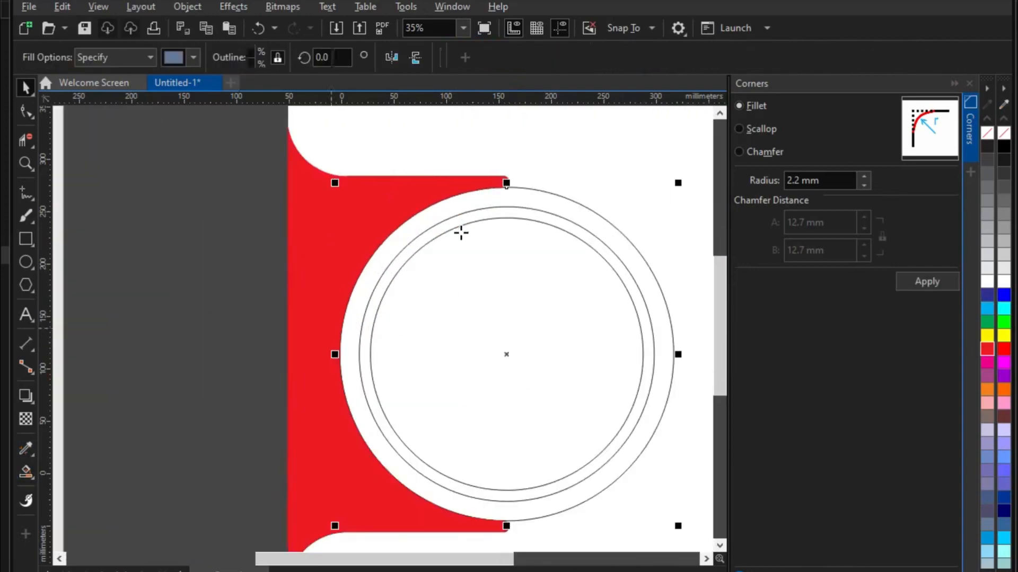
left_click(423, 259)
Step: Delete the leftover construction circles, keeping the two filled rings
left_click(25, 88)
left_click_drag(599, 360, 605, 370)
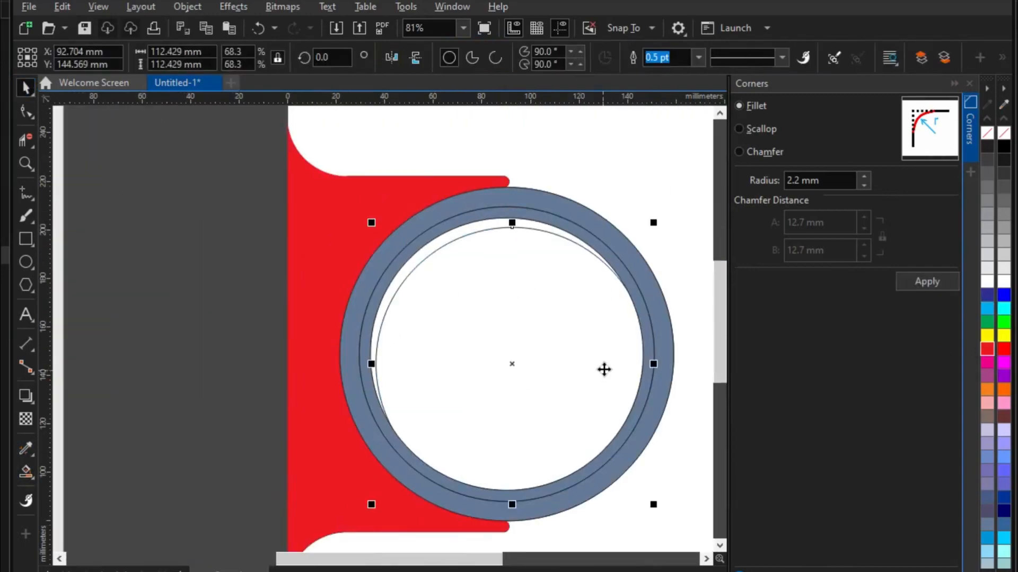
key("Delete")
left_click_drag(567, 332, 574, 336)
key("Delete")
scroll(475, 259, "down", 1)
scroll(475, 260, "down", 2)
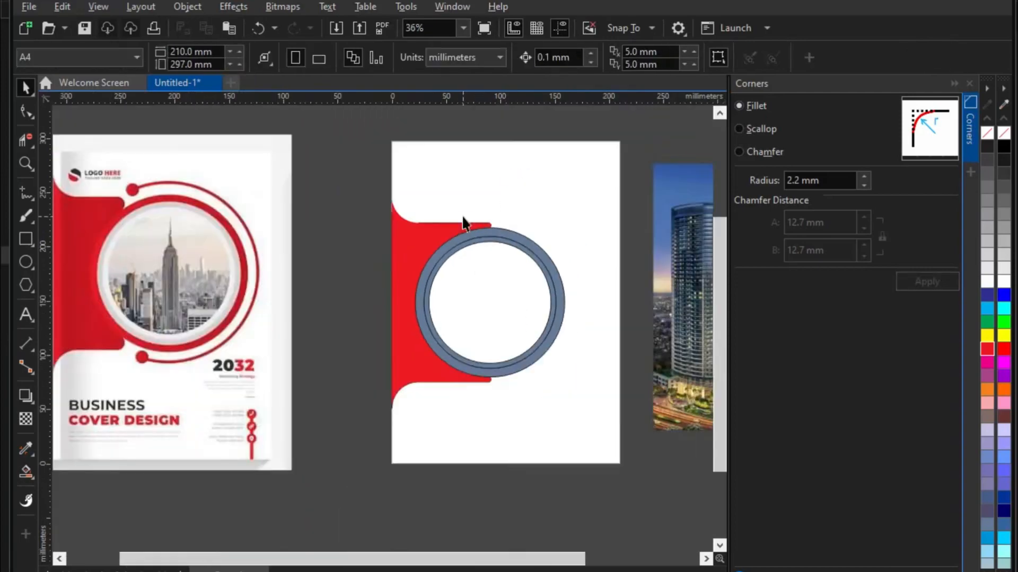
left_click(479, 195)
left_click(367, 214)
scroll(496, 241, "up", 3)
left_click(495, 234)
scroll(489, 257, "down", 1)
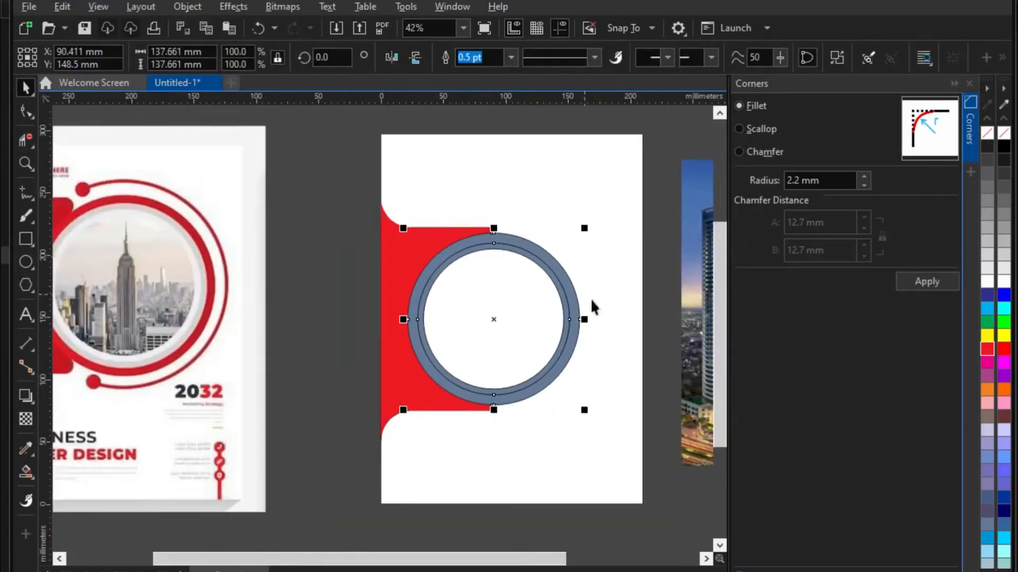
left_click(321, 310)
Step: Give the side shape a near-vertical linear gradient from red at the upper end to dark red #7A0000 at the lower end
left_click(407, 248)
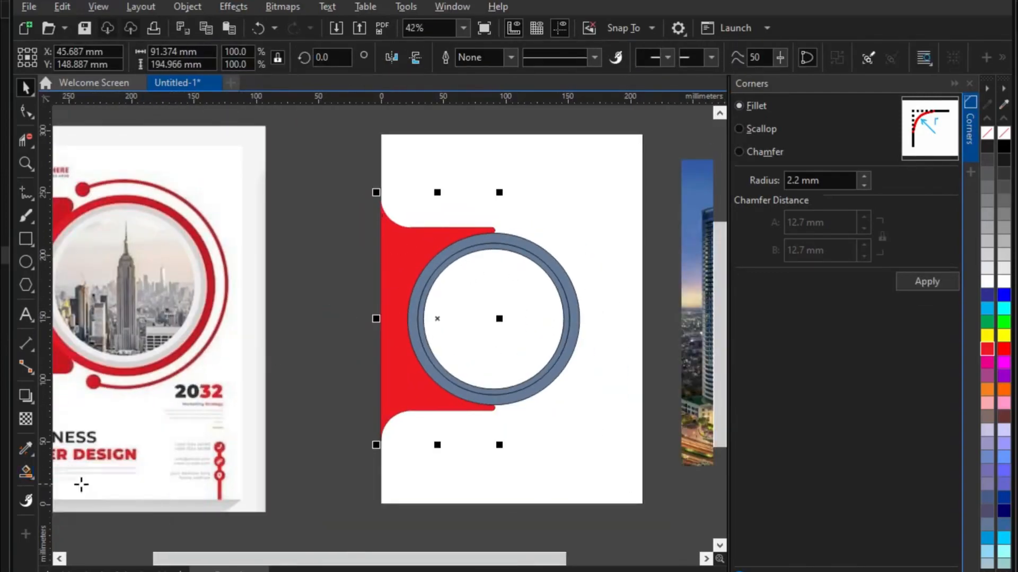
left_click(25, 472)
left_click_drag(416, 228, 405, 393)
left_click(445, 382)
left_click_drag(503, 471, 529, 510)
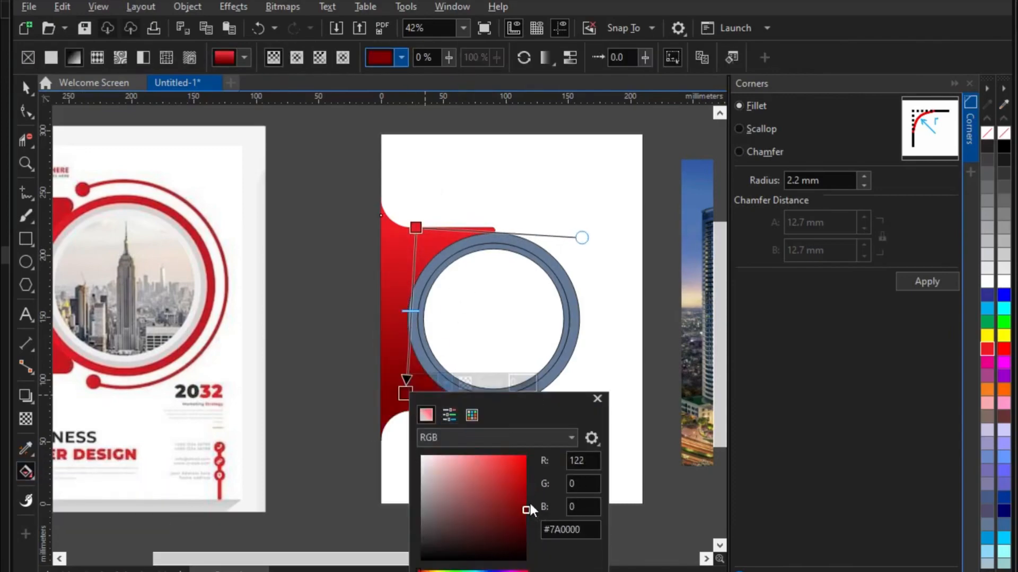
left_click(52, 96)
left_click(353, 166)
Step: Copy the side shape's gradient fill and missing outline onto both rings with the attributes eyedropper
left_click(26, 448)
scroll(380, 372, "up", 3)
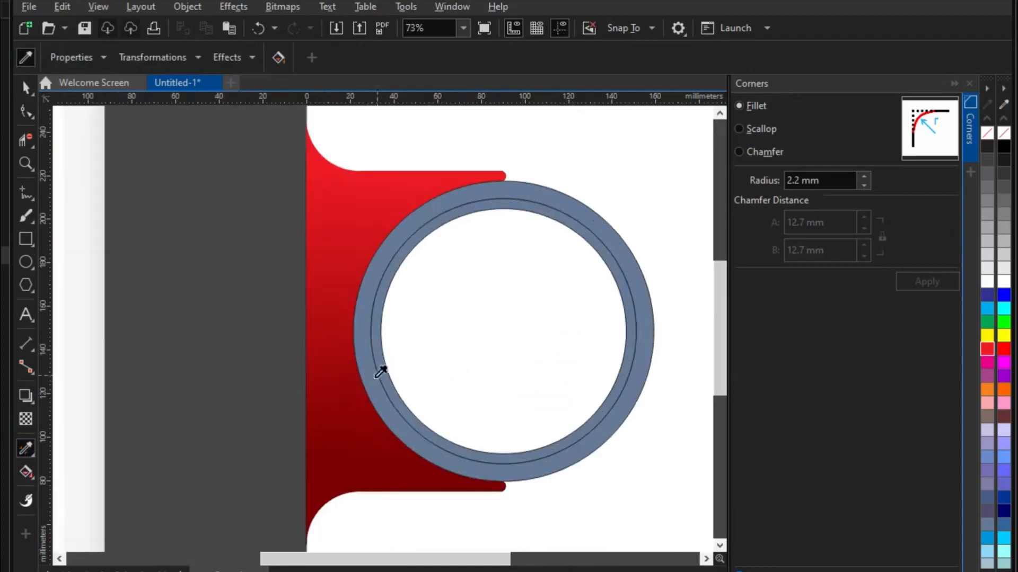
left_click(375, 381)
left_click(379, 364)
Step: Redirect the outer ring's gradient horizontally so it fades from red into dark red along the ring's left side
left_click(26, 88)
left_click(452, 201)
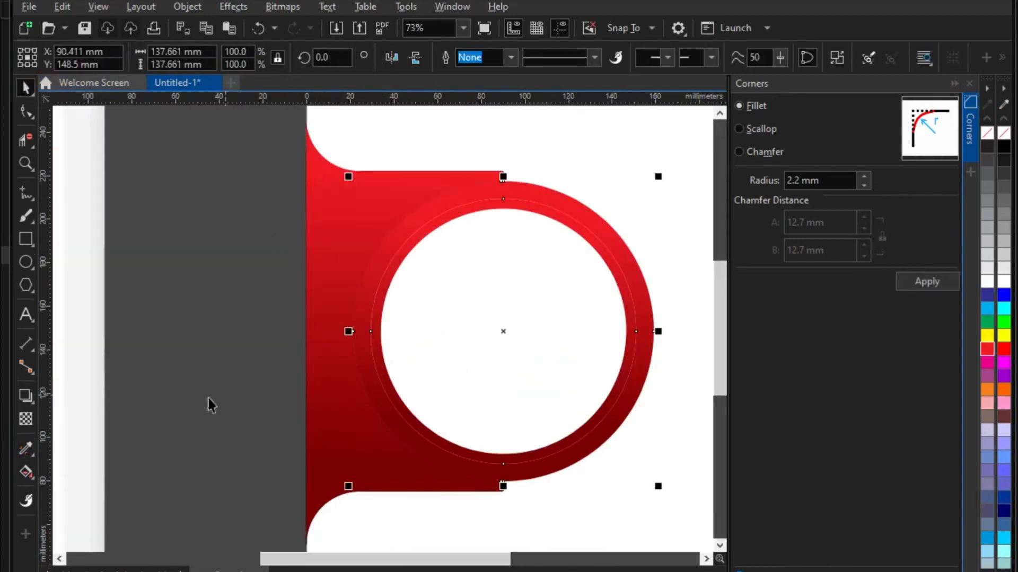
left_click(32, 475)
left_click(98, 469)
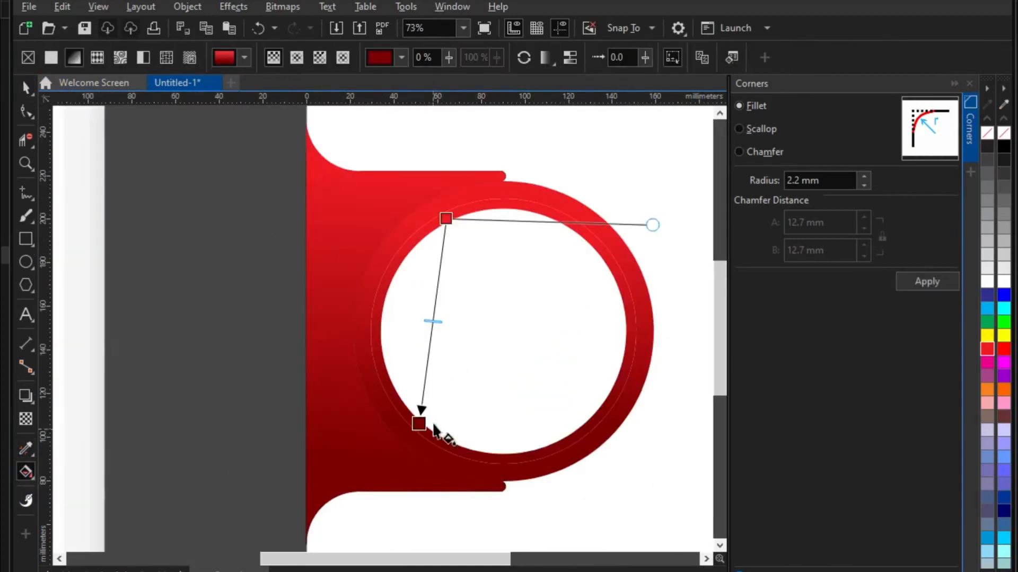
left_click_drag(418, 424, 326, 287)
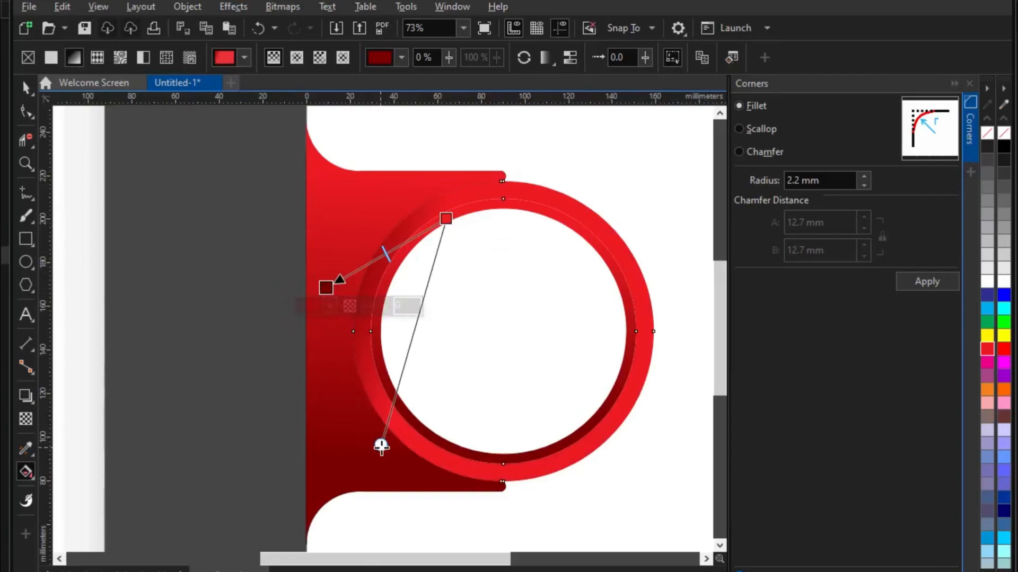
left_click_drag(381, 447, 407, 445)
left_click_drag(446, 219, 427, 288)
mouse_move(320, 418)
left_mouse_down()
mouse_move(328, 432)
mouse_move(397, 341)
mouse_move(422, 348)
left_mouse_up()
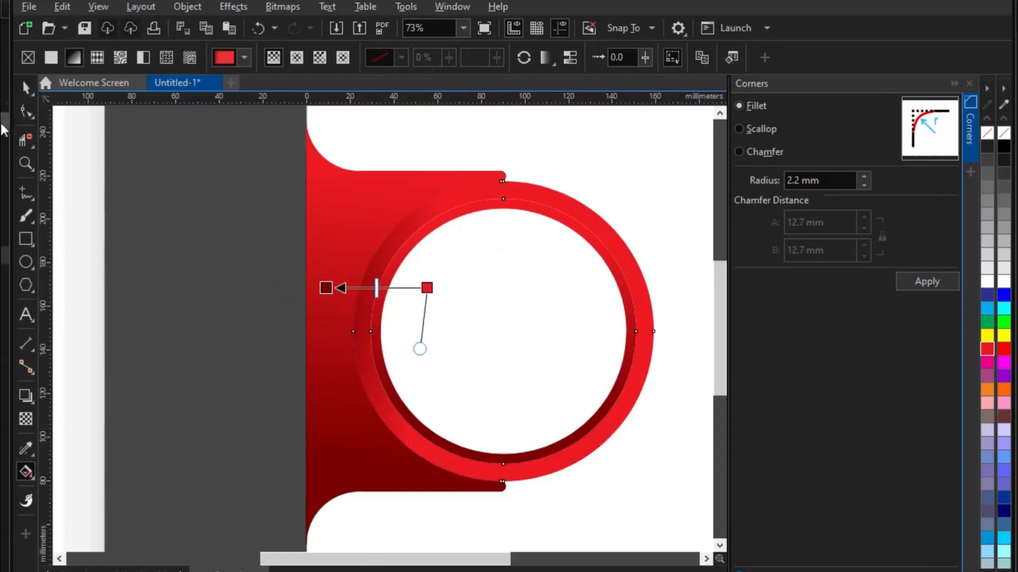
left_click(25, 87)
Step: Examine the gradient artwork beside the reference and the join between the side shape's rounded end and the outer ring
scroll(424, 278, "down", 2)
left_click(406, 131)
scroll(403, 217, "down", 2)
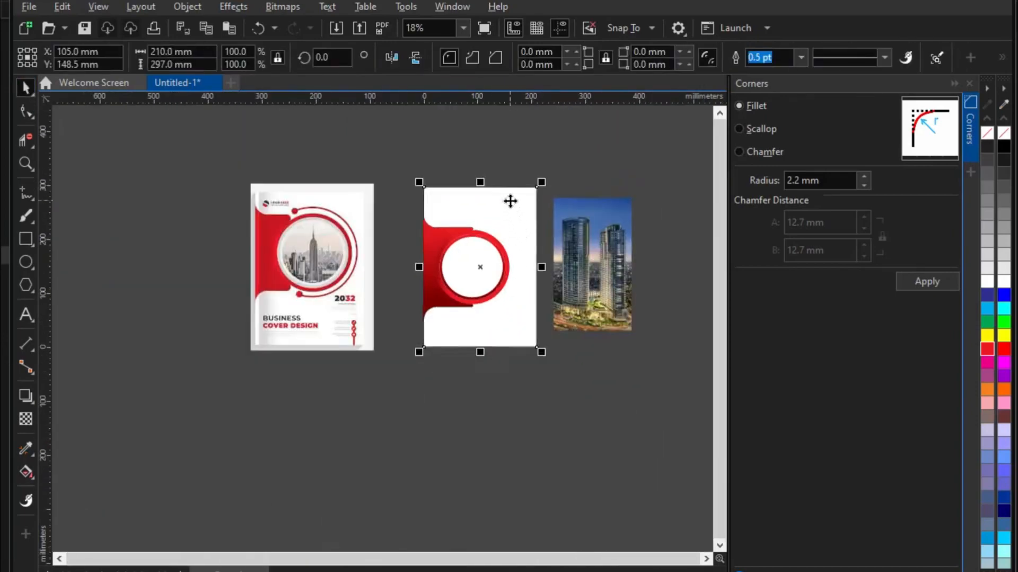
scroll(443, 262, "up", 2)
left_click(432, 263)
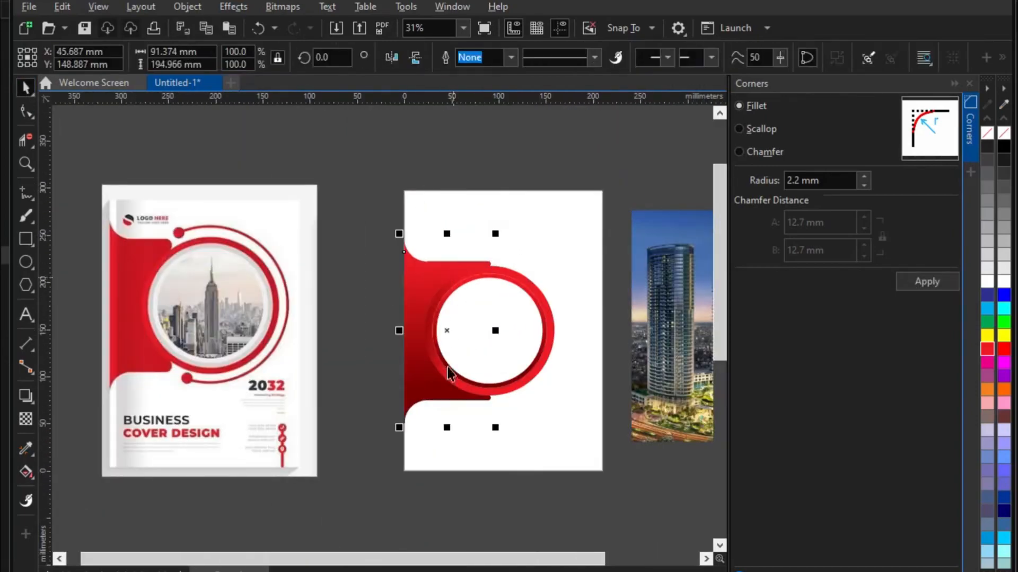
left_click(481, 266)
scroll(491, 263, "up", 2)
left_click(490, 264)
scroll(491, 264, "up", 2)
left_click(493, 268)
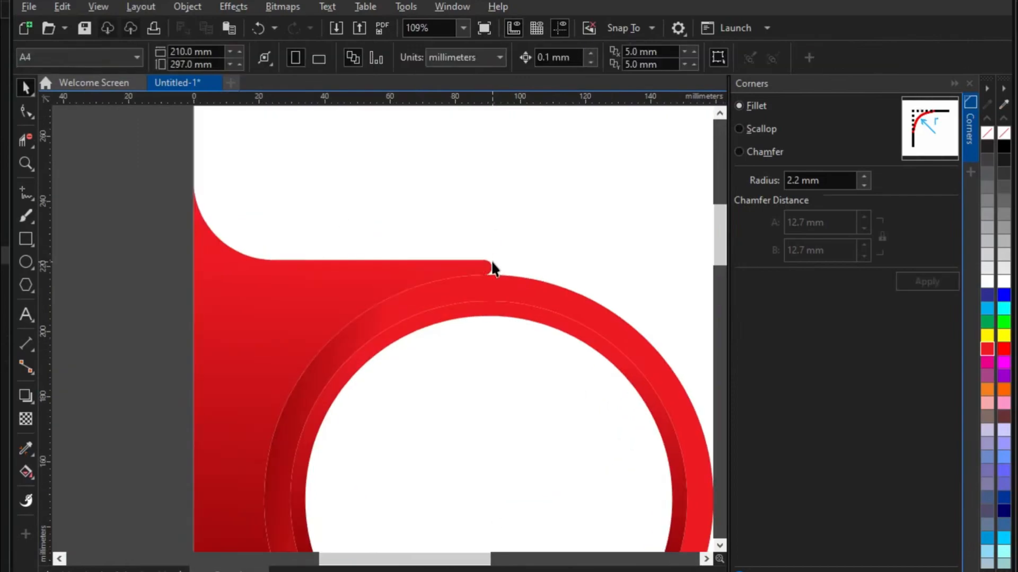
scroll(492, 267, "down", 3)
Step: Rotate the two rings together a quarter turn clockwise about their centre
left_click(419, 286)
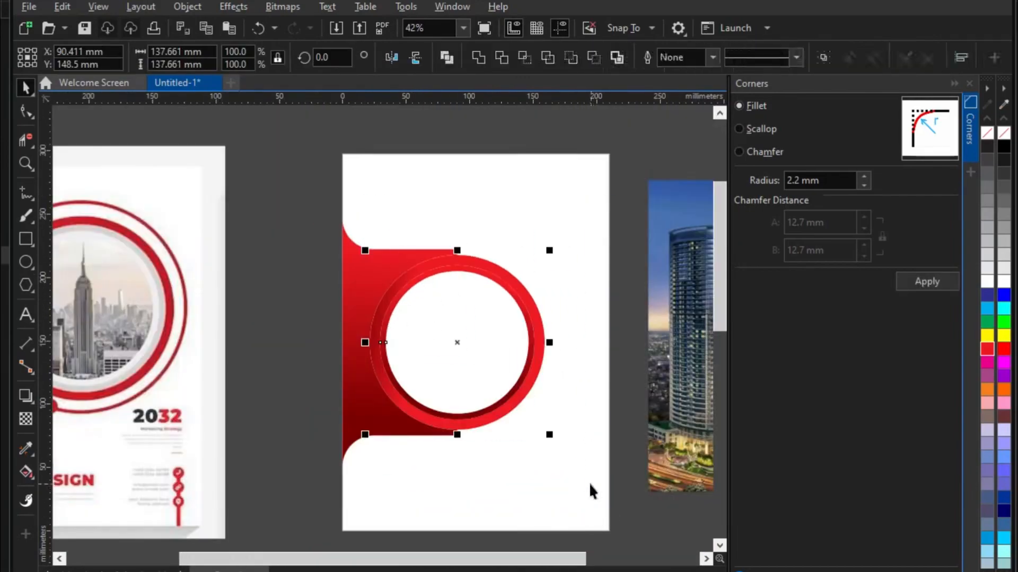
left_click(457, 343)
left_click(466, 206)
scroll(457, 317, "up", 2)
scroll(431, 291, "down", 1)
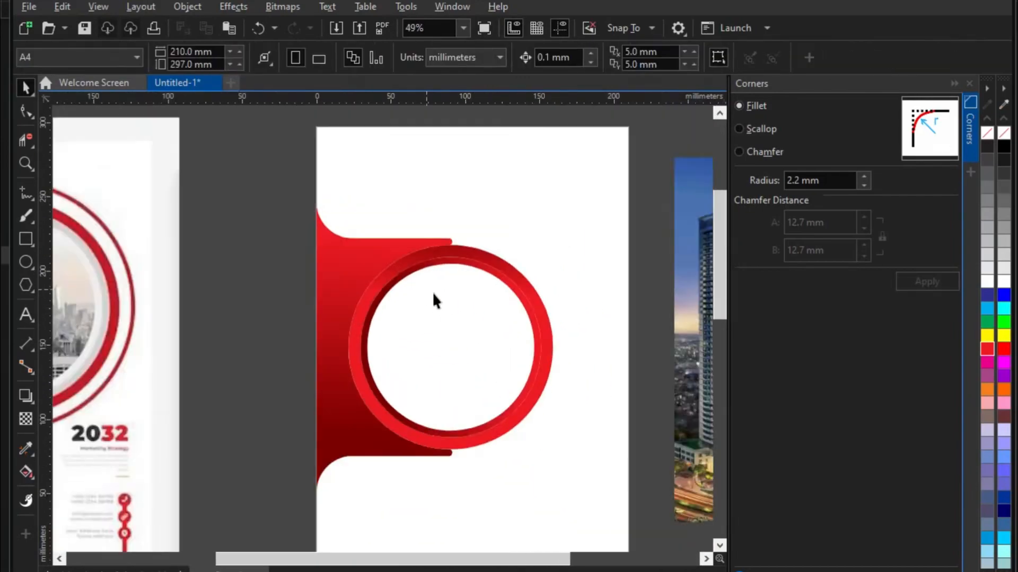
Step: Group the side shape with the rings, enlarge the group to about 175.1 × 214.3 mm and centre it on the page
left_click(446, 259)
left_click(417, 153)
scroll(412, 207, "down", 1)
scroll(402, 225, "down", 2)
left_click_drag(309, 182, 535, 432)
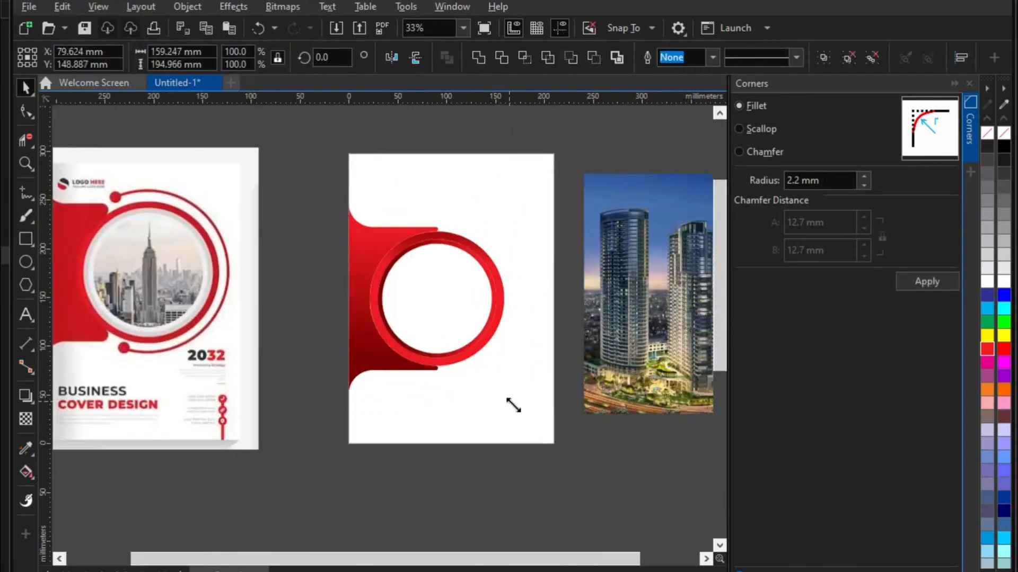
key("p")
scroll(387, 242, "up", 2)
scroll(370, 275, "down", 1)
left_click(345, 216)
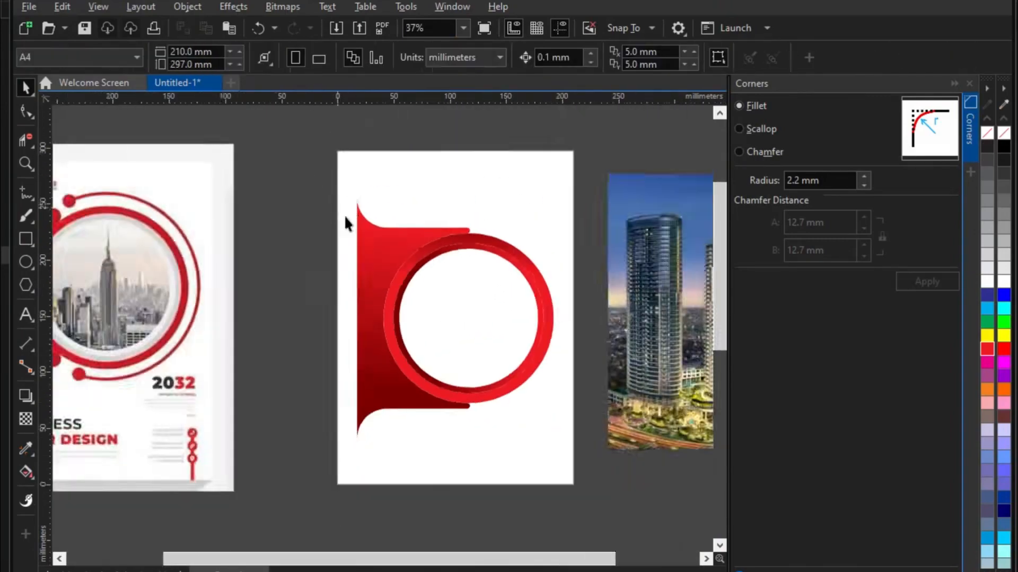
Step: Align the red group with the left edge of the page rectangle
scroll(389, 267, "down", 2)
left_click(417, 443)
key("p")
left_click_drag(345, 193, 463, 360)
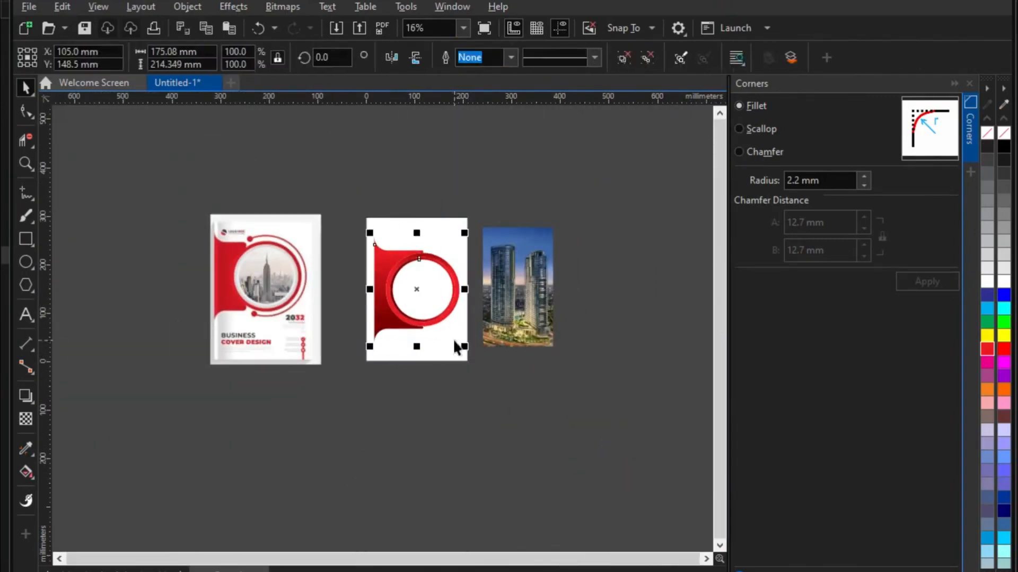
left_click(438, 359, "shift")
key("l")
key("Escape")
left_click(418, 262)
scroll(418, 264, "up", 2)
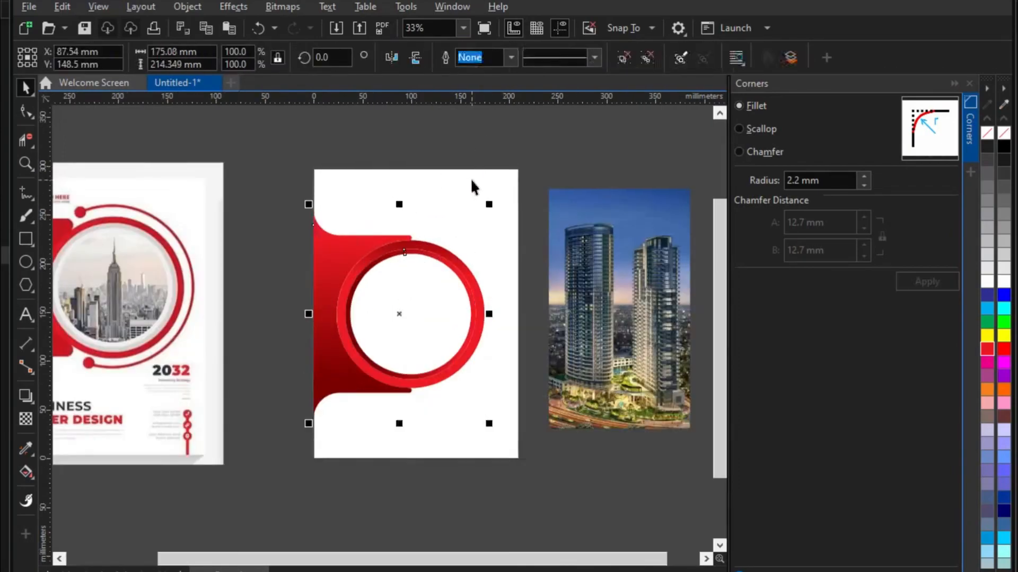
left_click_drag(486, 178, 527, 156)
left_click(473, 145)
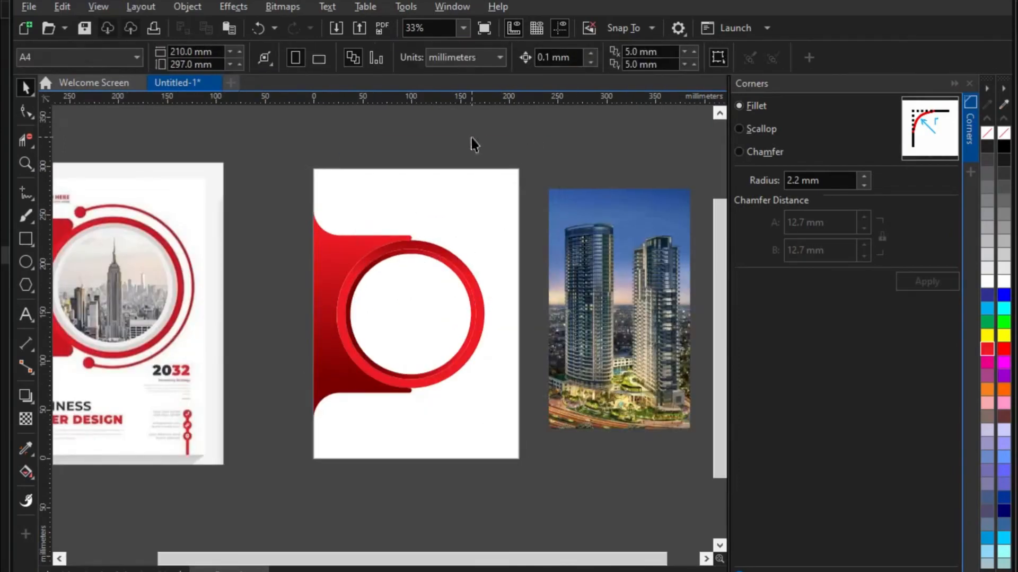
Step: Draw a circle about 135.9 mm in diameter over the rings and centre it on the page
left_click(26, 262)
left_click_drag(351, 243, 461, 377)
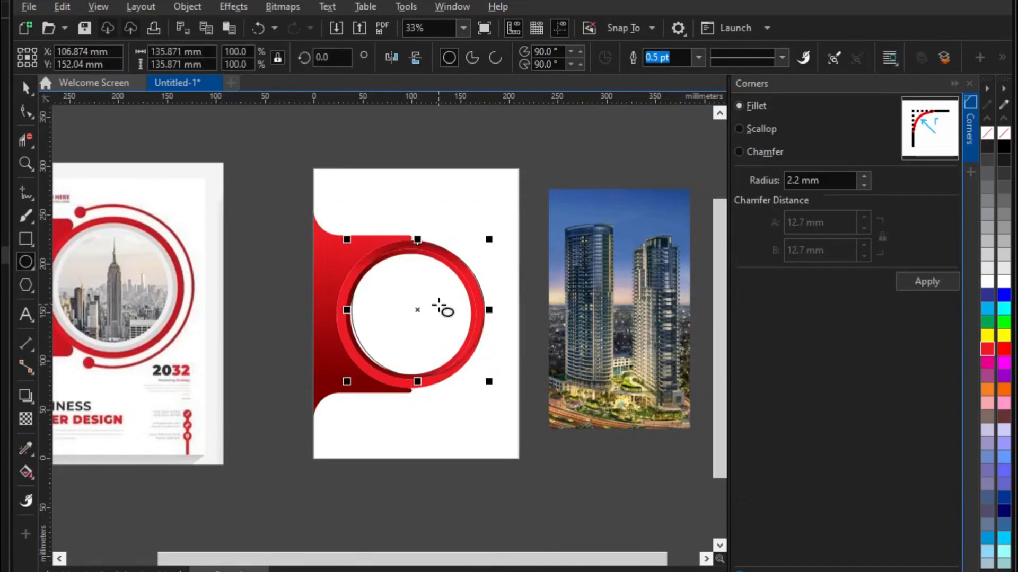
key("Delete")
key("ctrl+z")
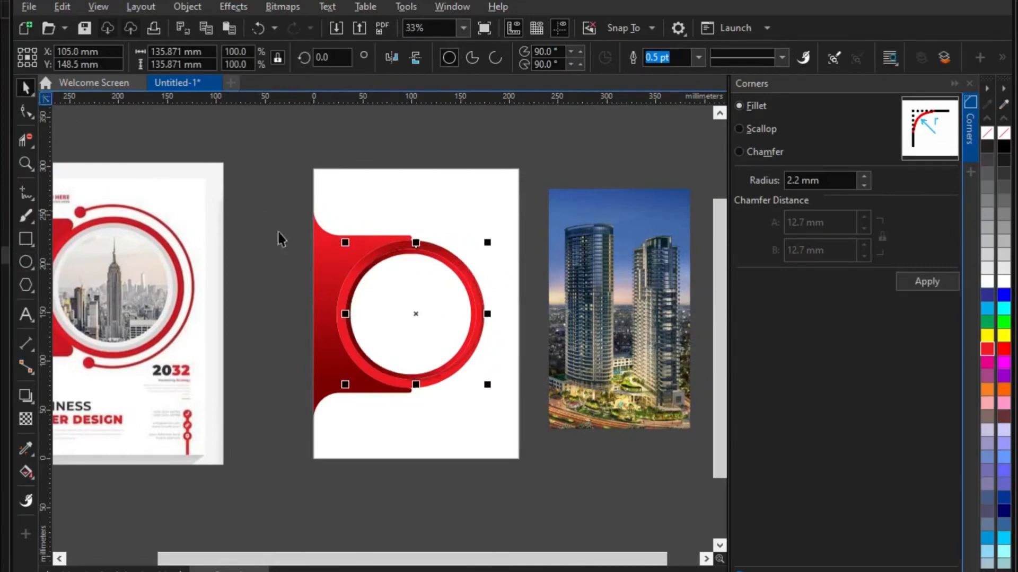
Step: Resize and shift the circle to about 123 mm in diameter so it matches the inner opening of the rings
scroll(347, 293, "up", 2)
left_click_drag(619, 474, 596, 467)
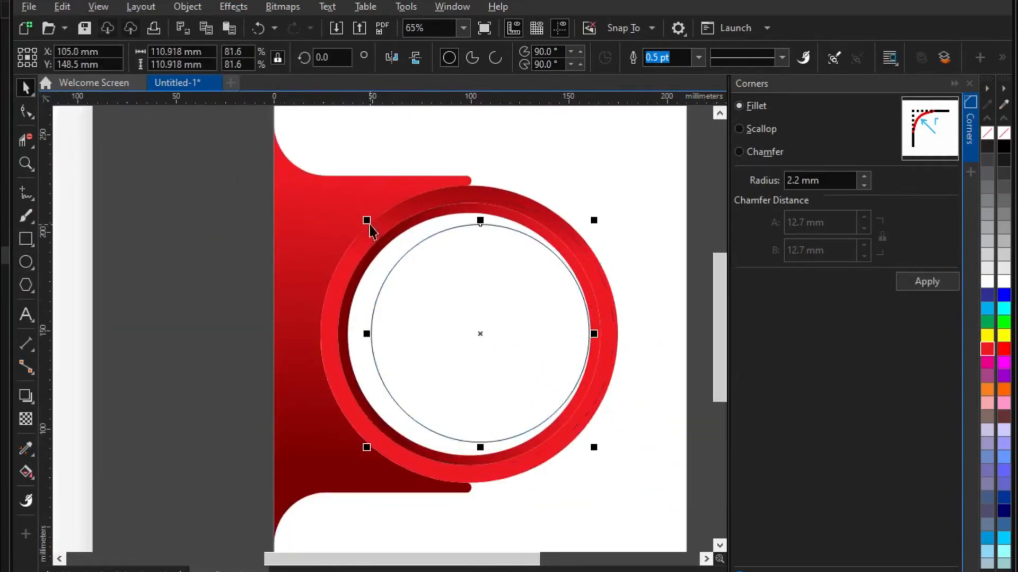
left_click_drag(366, 220, 347, 211)
left_click_drag(357, 449, 334, 462)
scroll(391, 350, "down", 2)
Step: Place the building photo inside the new circle as a PowerClip
left_click(575, 349)
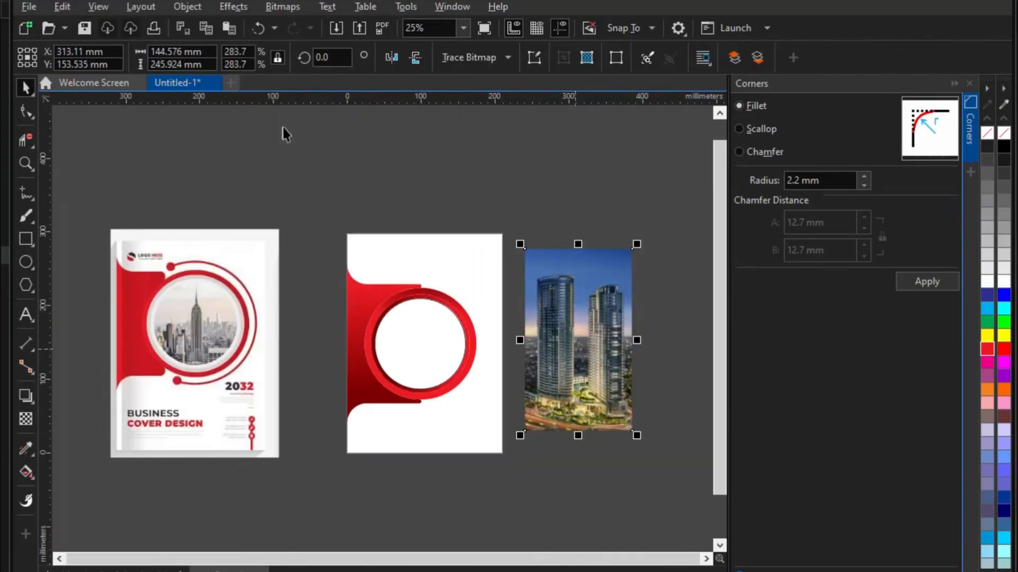
left_click(179, 7)
mouse_move(324, 65)
left_click(586, 65)
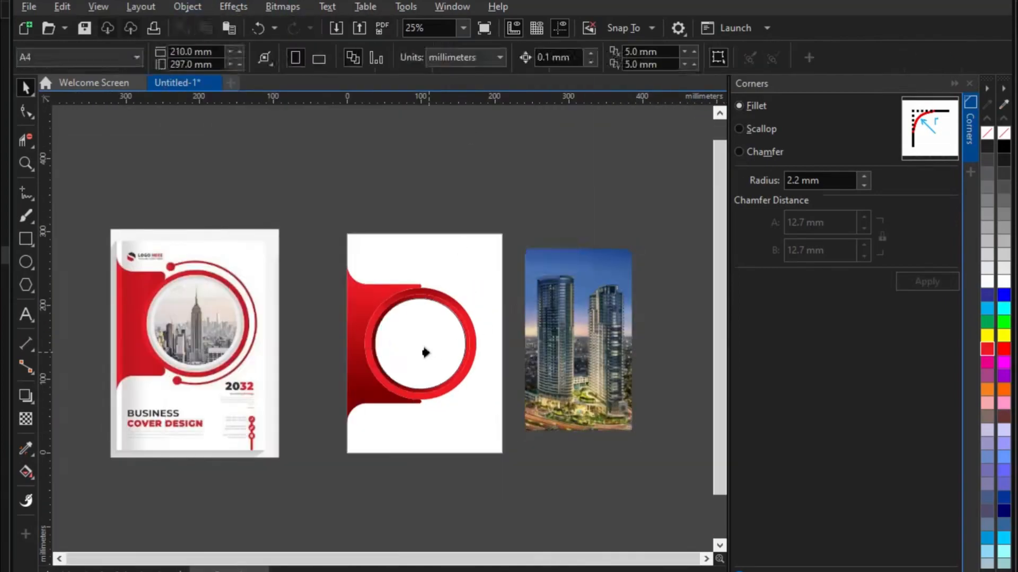
left_click(422, 352)
left_click(271, 185)
scroll(406, 339, "up", 2)
Step: Remove the outline of the circle holding the building photo
left_click(406, 338)
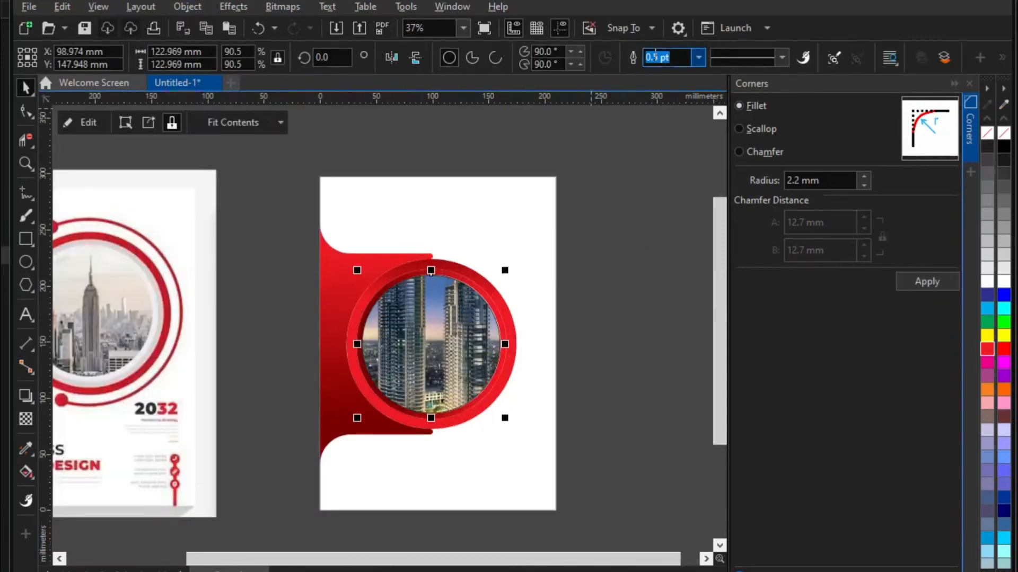
left_click(698, 57)
left_click(657, 74)
left_click(452, 234)
scroll(453, 234, "down", 1)
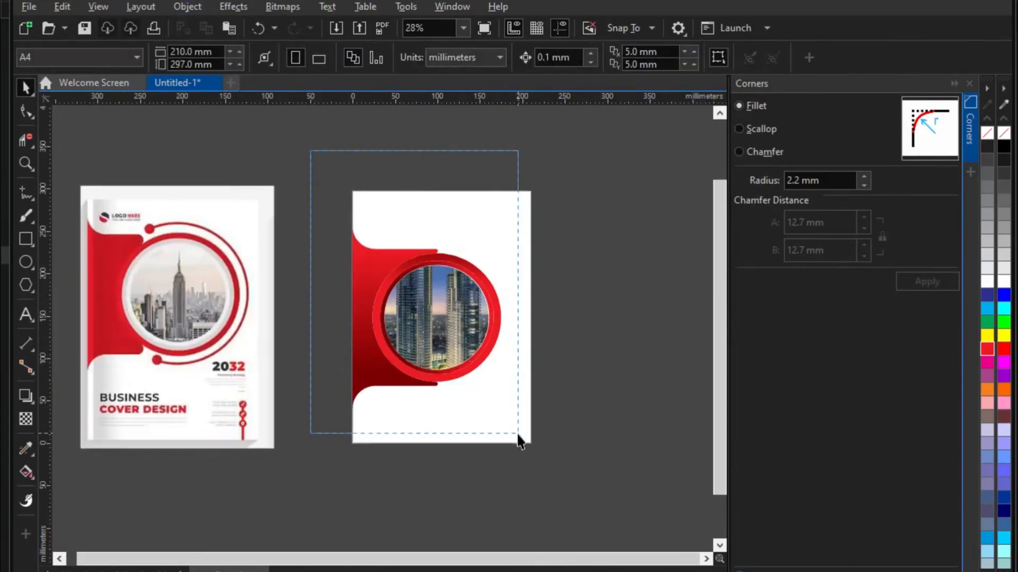
Step: Group the clipped building photo with the red side shape and rings
left_click_drag(518, 440, 520, 460)
scroll(443, 267, "up", 1)
left_click(512, 203)
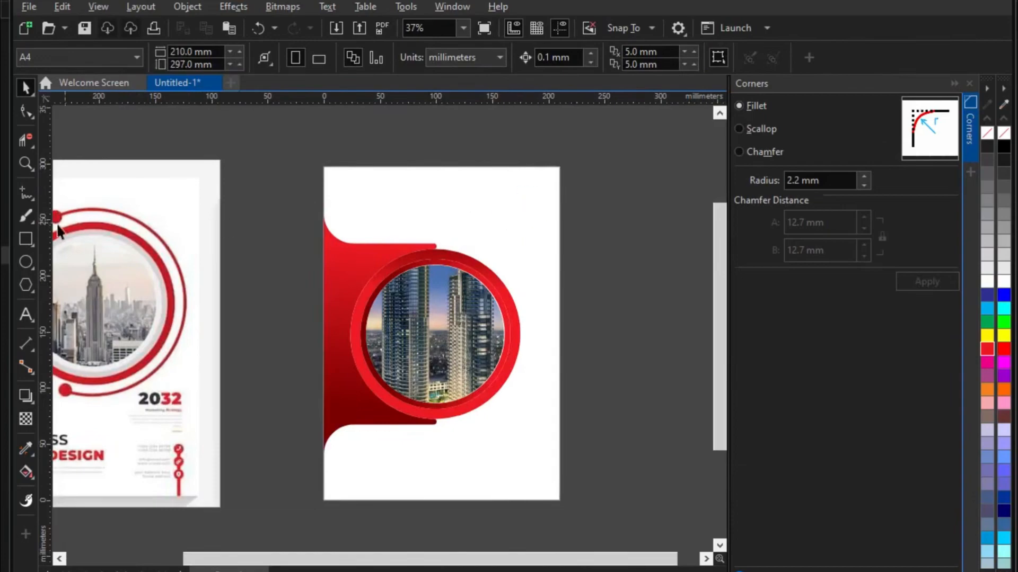
Step: Add a page-sized light grey rectangle and a copy narrowed to about 11.3 mm wide along the page's left edge
double_click(26, 238)
left_click(987, 268)
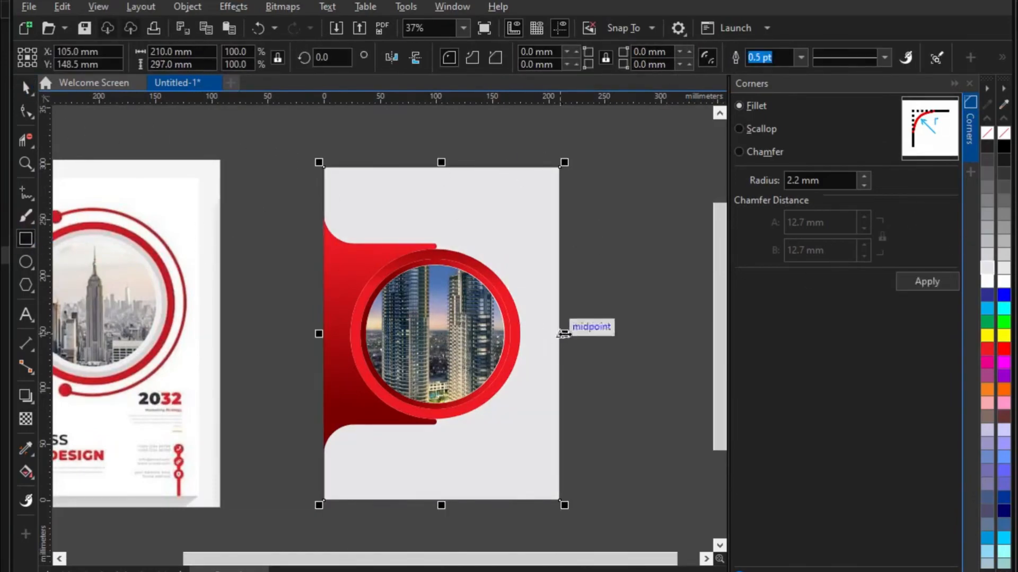
left_click_drag(562, 334, 336, 334)
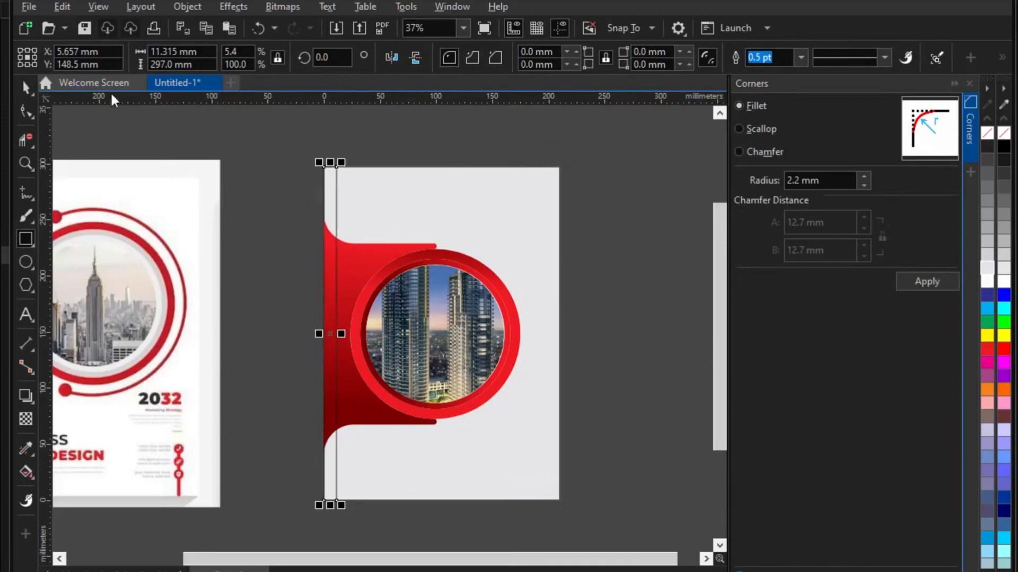
Step: Remove the narrow strip's outline and stack the strip above the grey background but beneath the red group
key("shift+Page_Up")
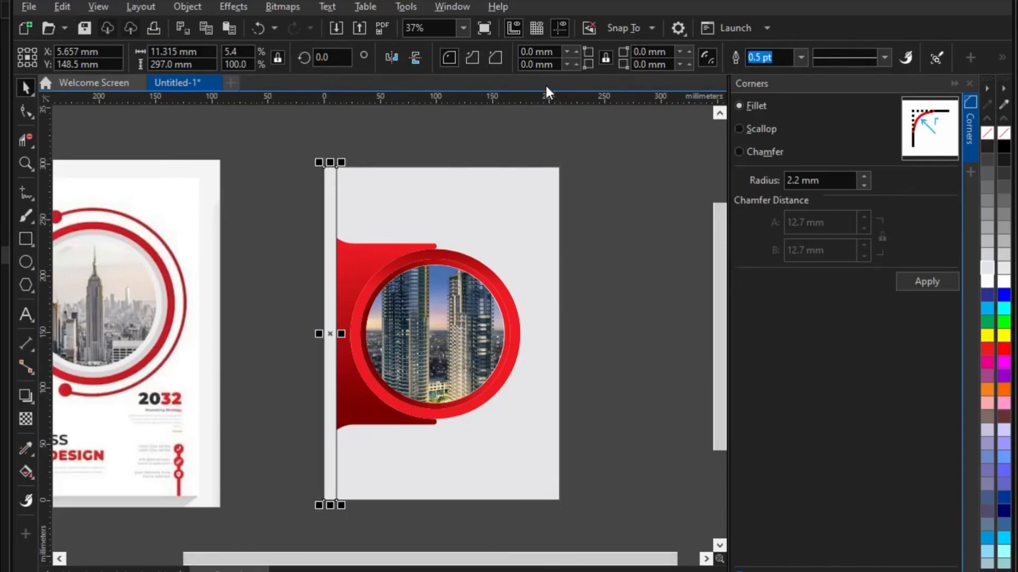
left_click(802, 57)
left_click(765, 68)
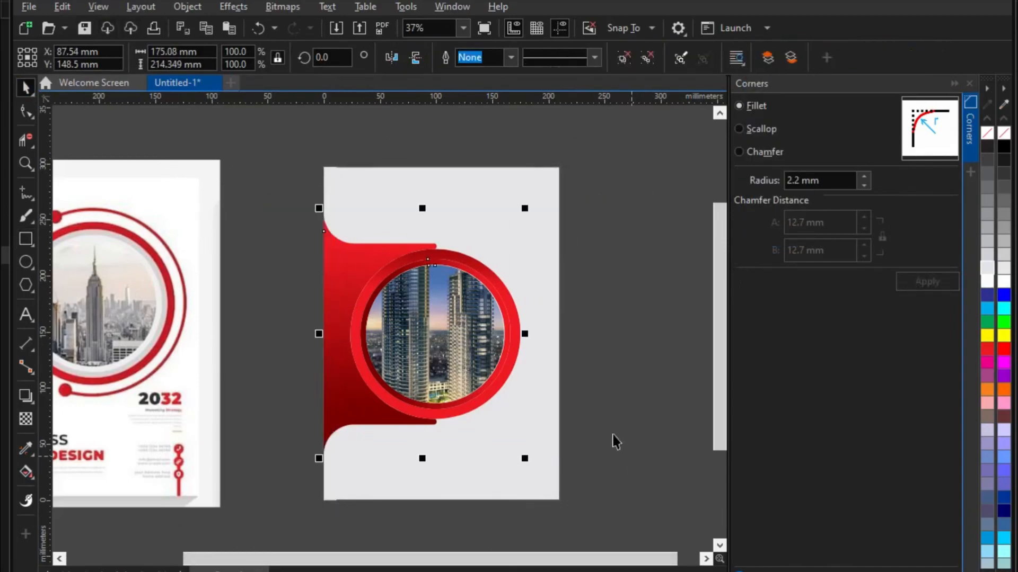
Step: Add a Multiply drop shadow to the right of the narrow strip with opacity 50 and feathering 15
scroll(363, 200, "up", 2)
left_click(26, 395)
scroll(309, 385, "up", 3)
left_click_drag(297, 419, 350, 421)
scroll(362, 426, "down", 4)
scroll(299, 291, "up", 2)
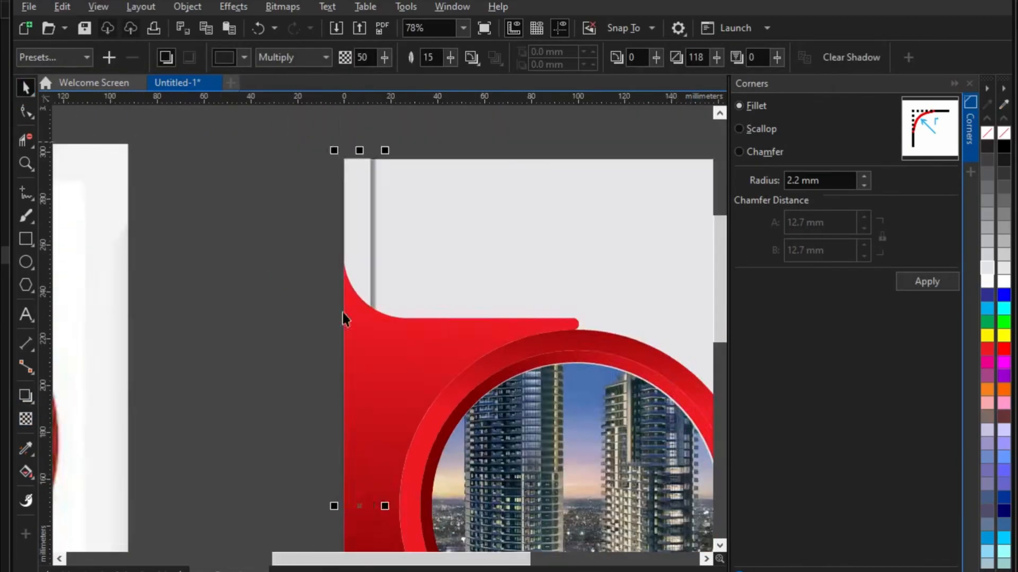
scroll(372, 316, "down", 4)
left_click(353, 176)
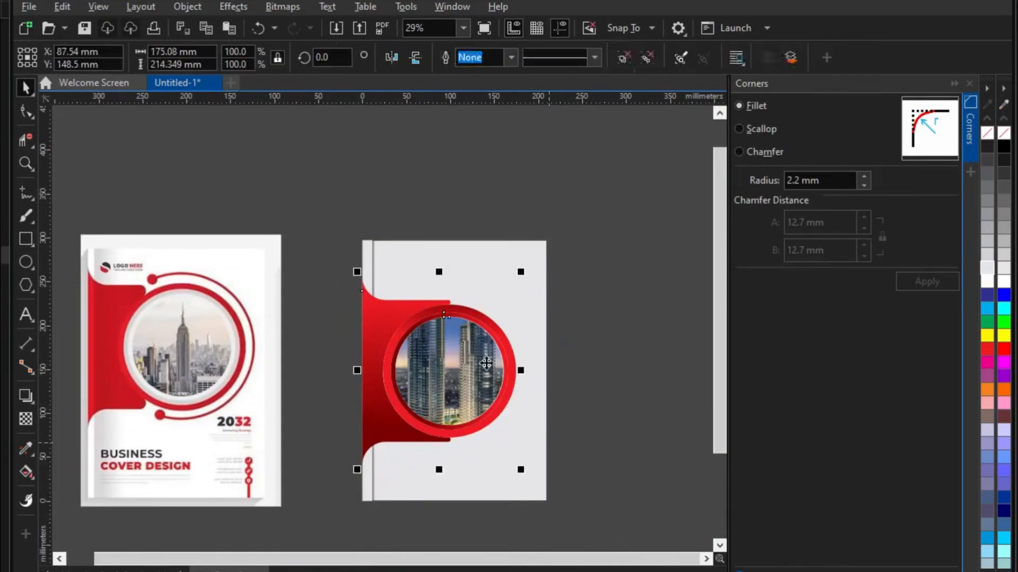
Step: Move the group of red side shape, rings and building photo slightly upward on the page
left_click(527, 256)
left_click(506, 215)
scroll(460, 418, "up", 1)
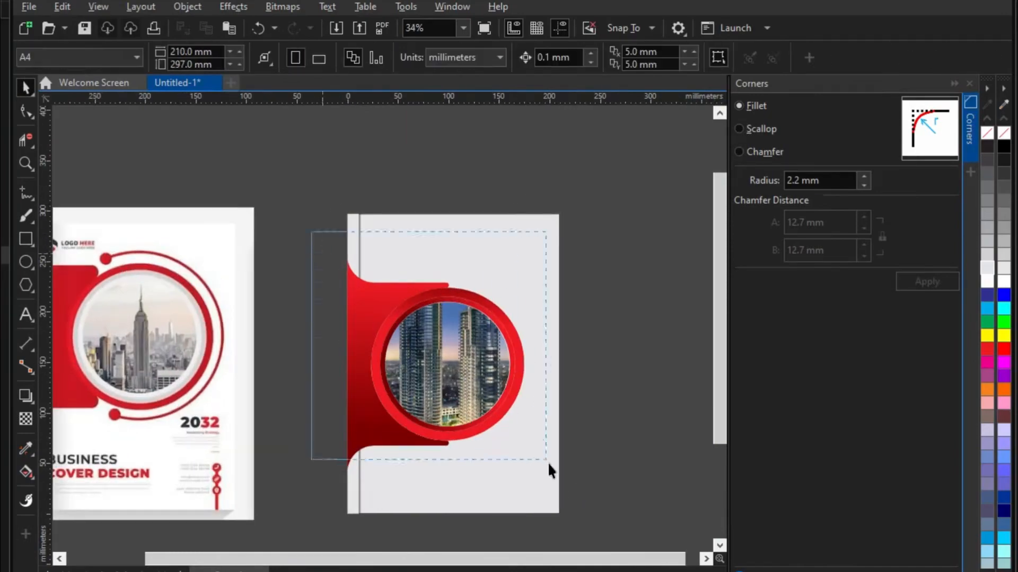
left_click_drag(548, 462, 548, 462)
left_click_drag(434, 421, 433, 410)
left_click(570, 272)
scroll(560, 273, "down", 2)
scroll(472, 408, "up", 1)
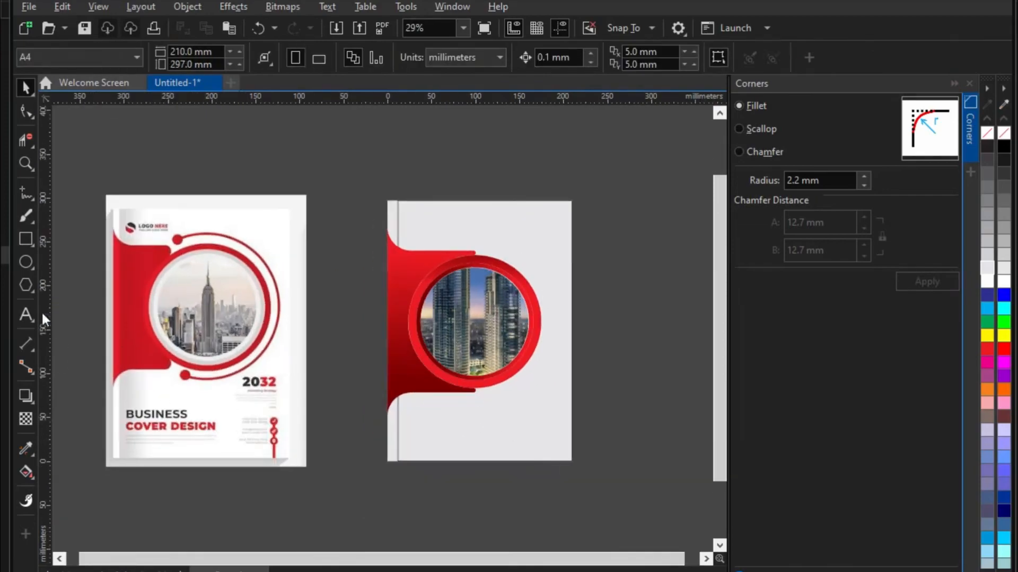
Step: Add the title BUSINESS COVER DESIGN on two lines below the rings and enlarge it to about 111 mm wide
left_click(26, 314)
scroll(430, 416, "up", 2)
left_click(425, 396)
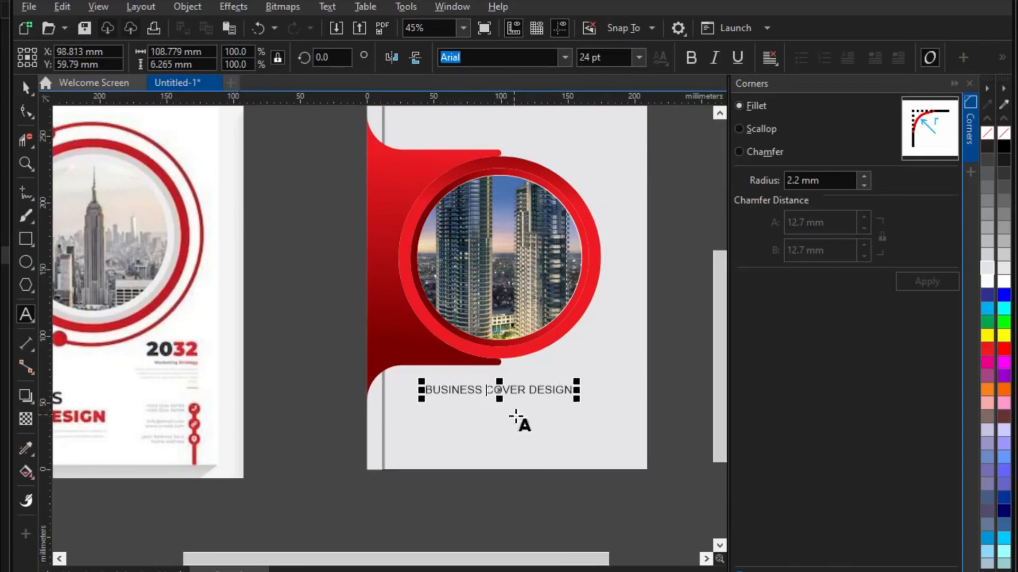
scroll(429, 362, "down", 2)
scroll(459, 404, "up", 2)
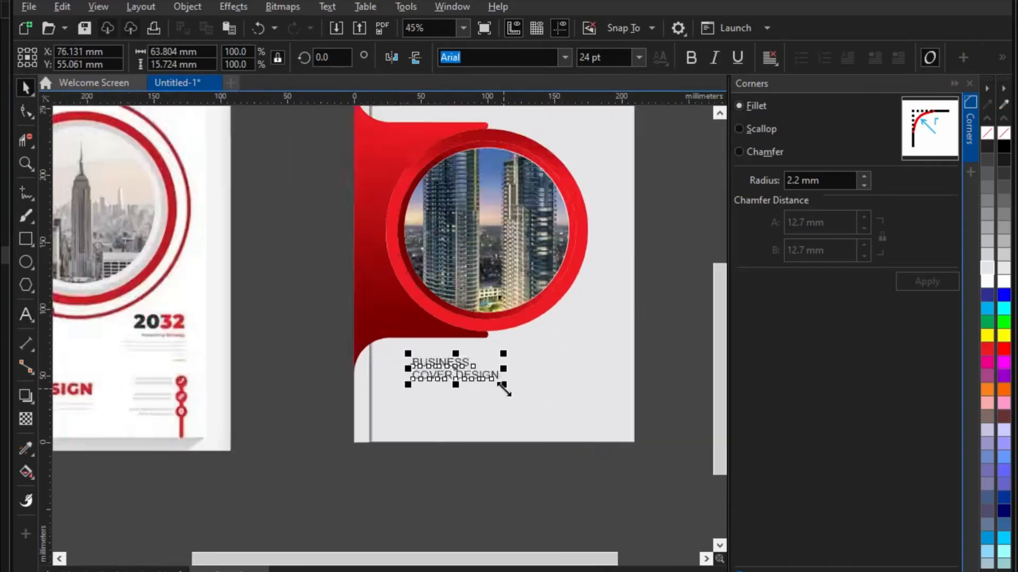
left_click_drag(502, 385, 563, 401)
scroll(485, 402, "up", 1)
left_click_drag(467, 362, 463, 361)
Step: Set the title's font to Montserrat Black
left_click(565, 56)
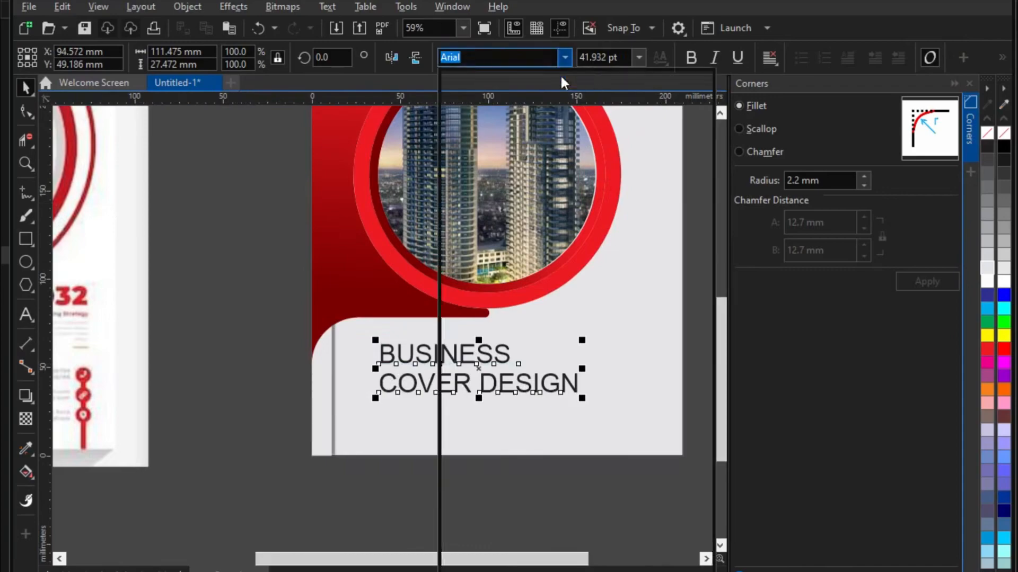
left_click(509, 57)
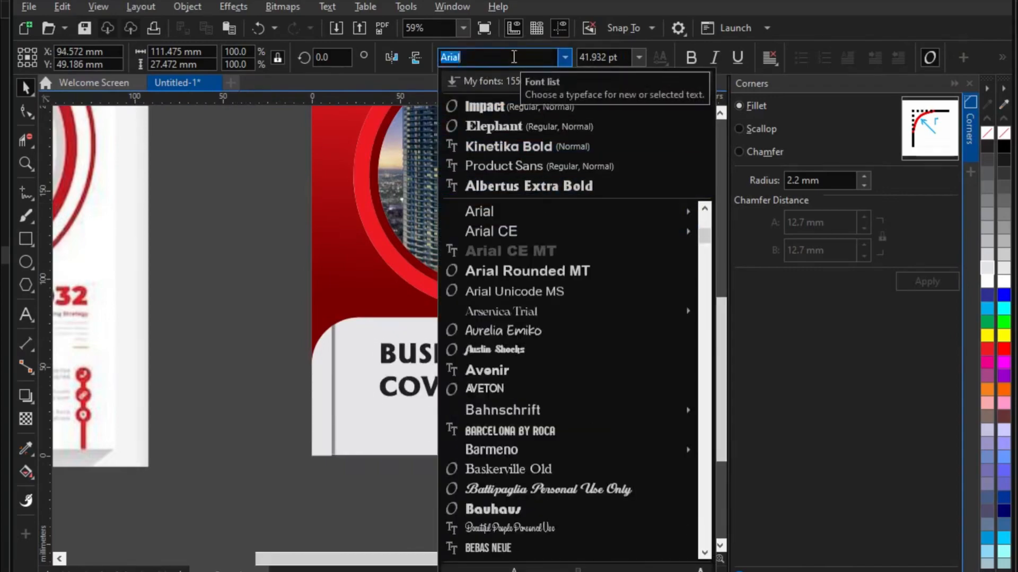
type("MONT")
scroll(556, 483, "down", 6)
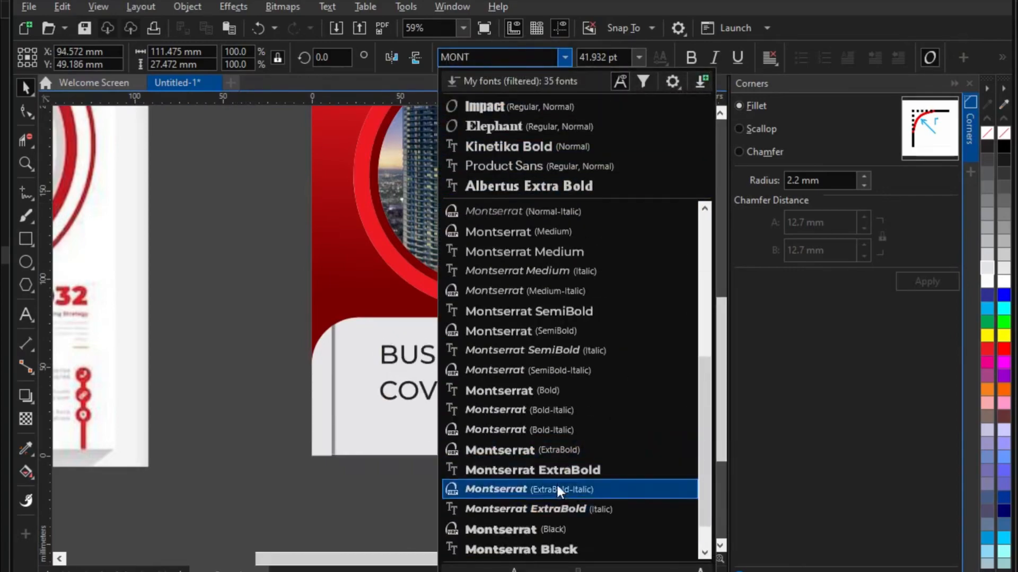
left_click(548, 509)
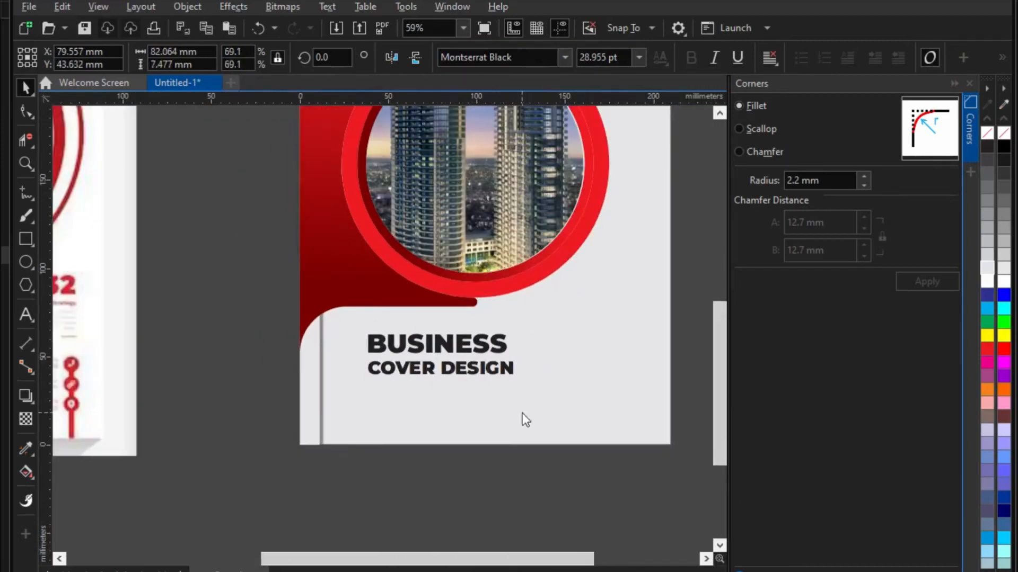
Step: Enlarge the separate COVER DESIGN line beneath BUSINESS to about 104 mm wide
scroll(522, 413, "down", 2)
scroll(498, 390, "up", 1)
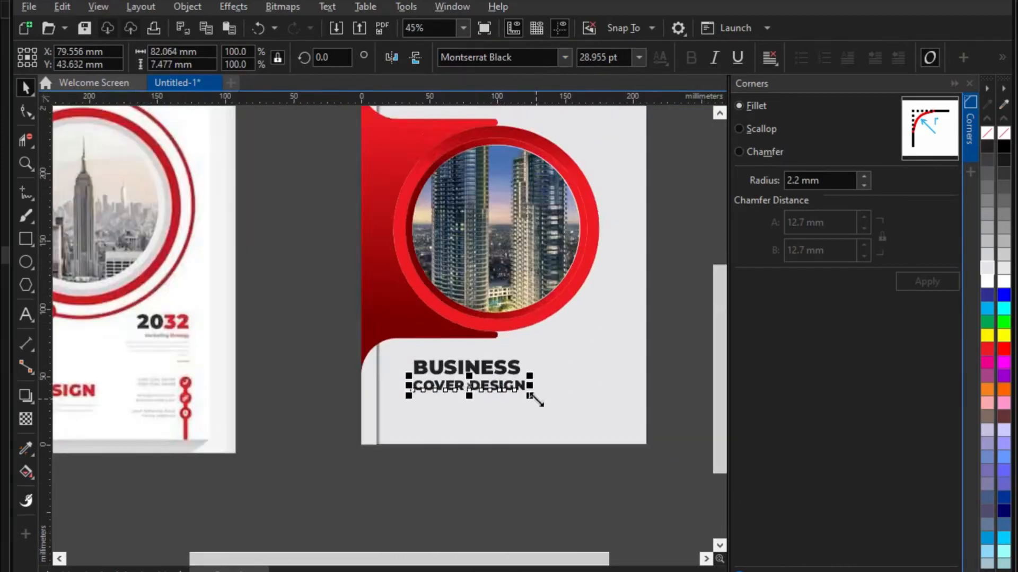
left_click_drag(533, 397, 564, 408)
scroll(566, 410, "down", 2)
left_click_drag(404, 371, 586, 424)
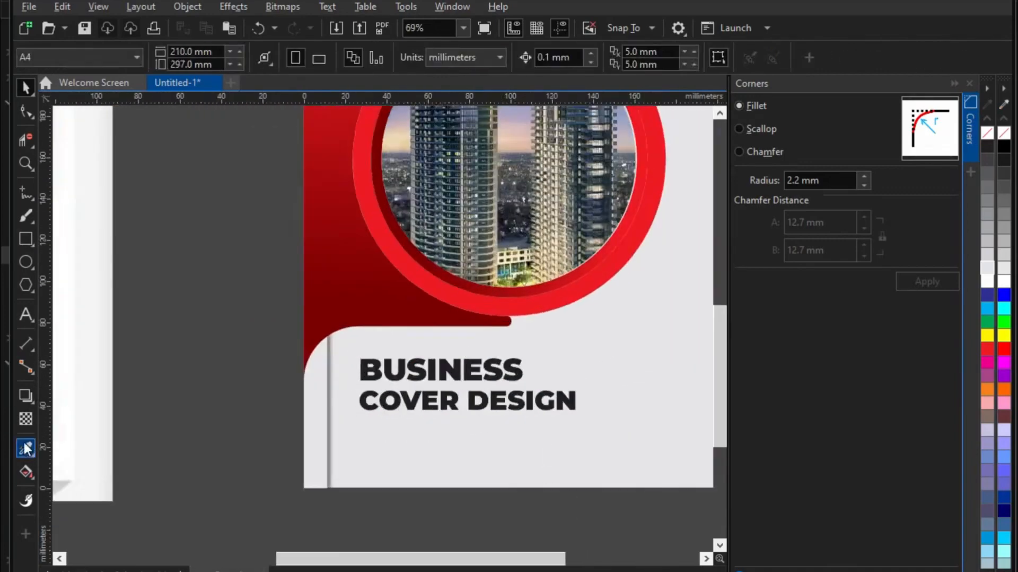
Step: Copy the red gradient fill onto BUSINESS with the attributes eyedropper and fill COVER DESIGN with black
left_click(25, 448)
scroll(422, 378, "up", 3)
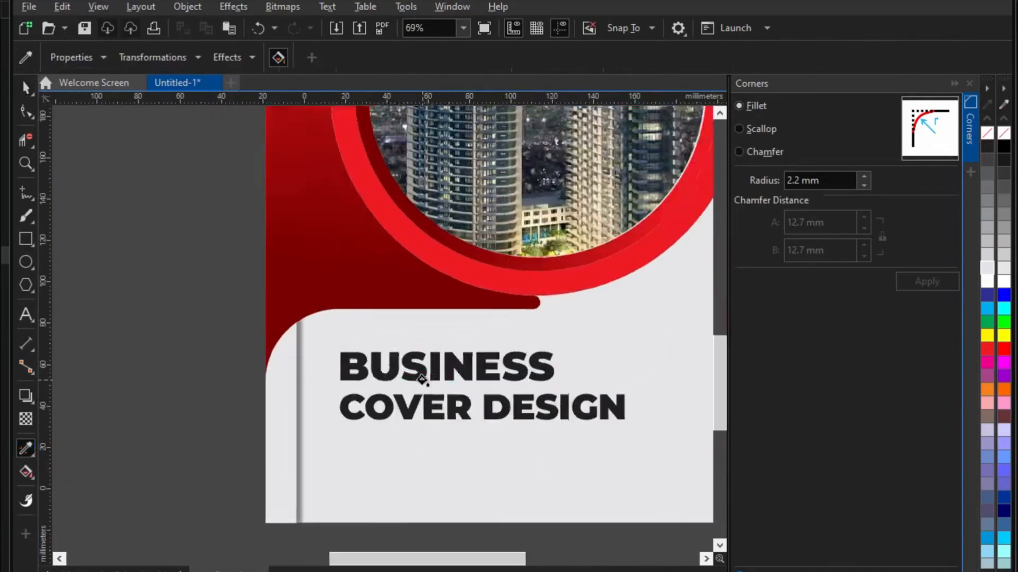
left_click(432, 377)
left_click(25, 89)
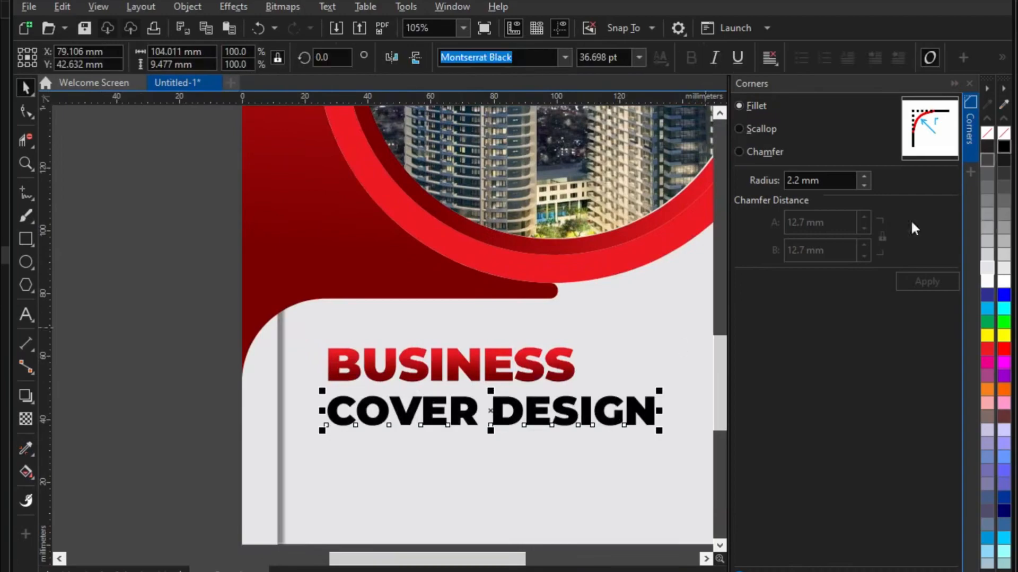
scroll(414, 366, "down", 6)
key("Escape")
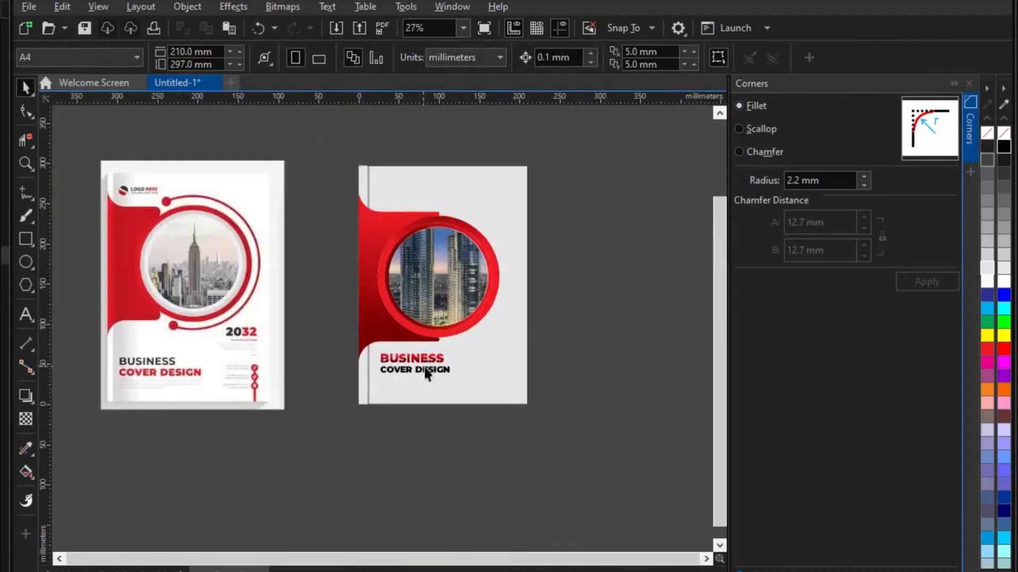
Step: Copy the BUSINESS text to the page's right side below the rings, change it to 2032 and shrink it
left_click(427, 359)
scroll(431, 362, "up", 3)
left_click_drag(425, 359, 555, 335)
right_click(554, 335)
scroll(577, 335, "up", 5)
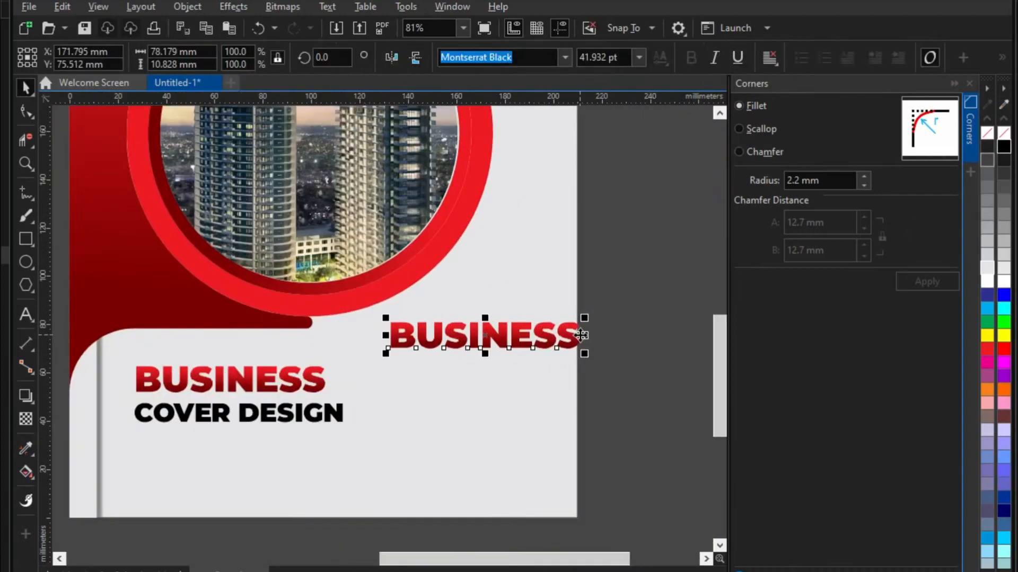
type("2023")
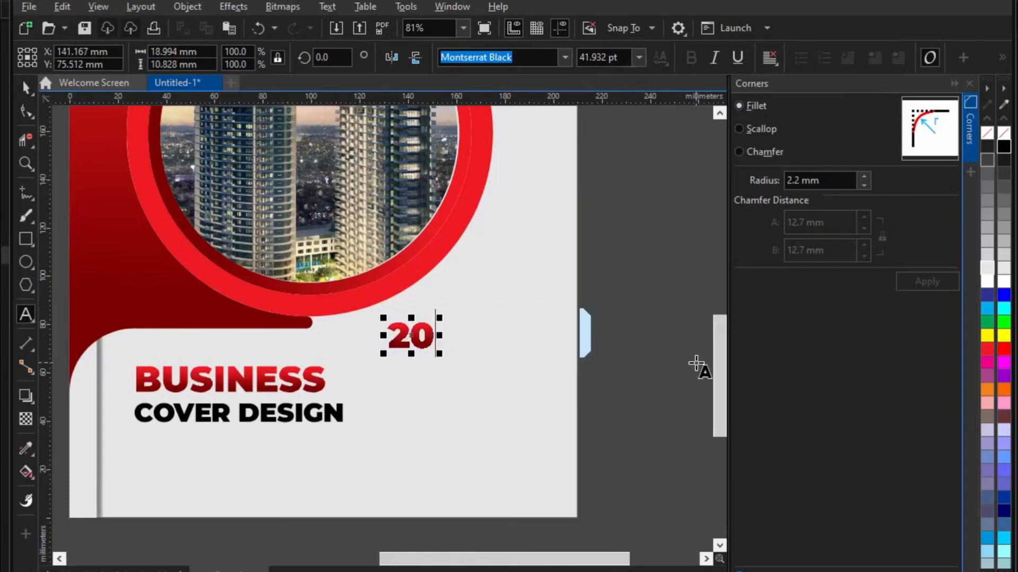
left_click_drag(472, 362, 512, 351)
left_click(623, 337)
scroll(509, 370, "down", 5)
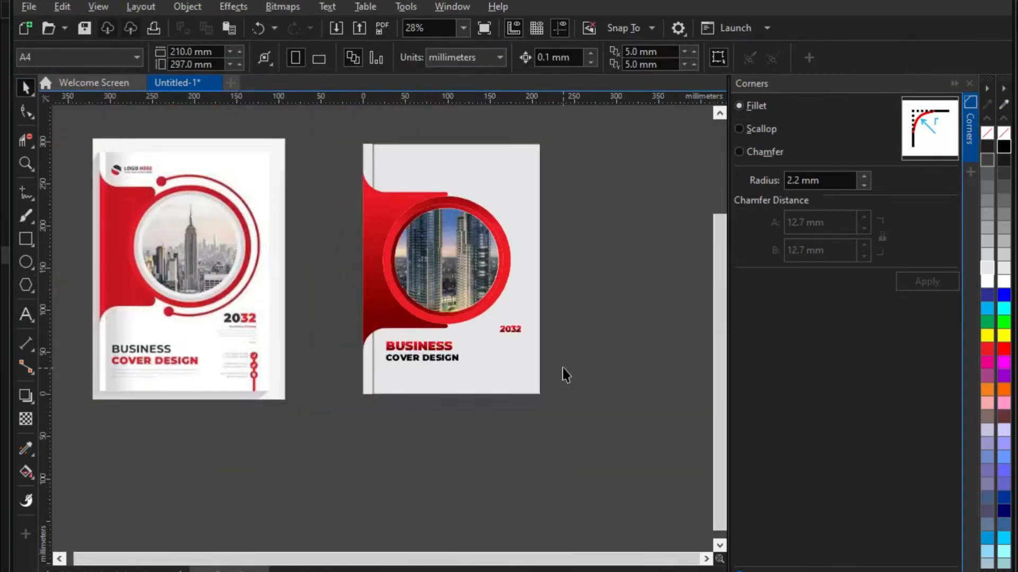
Step: Draw a circle about 27 mm in diameter near the page's upper-left corner for the logo
scroll(395, 179, "up", 3)
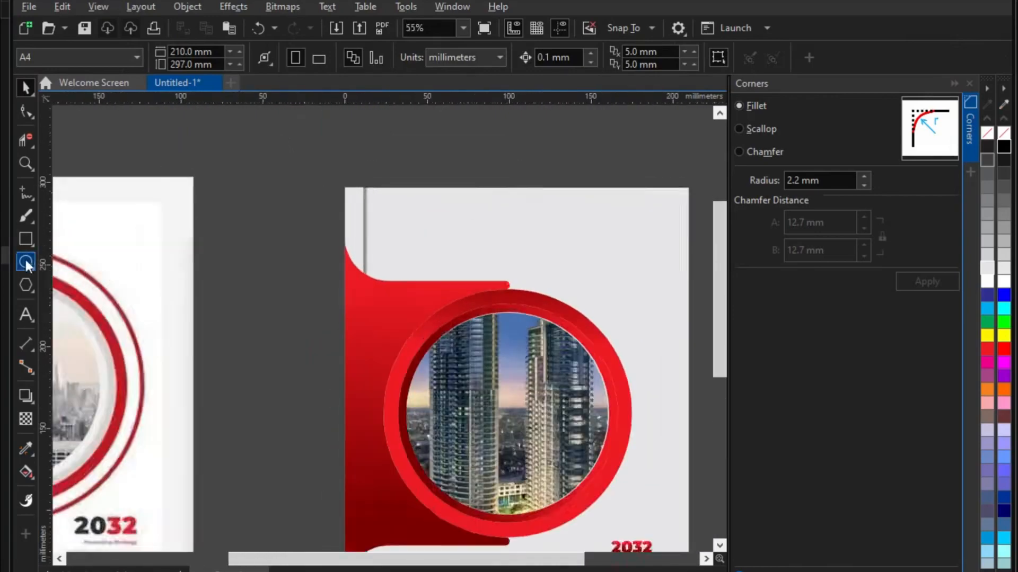
left_click(26, 262)
left_click_drag(374, 190, 442, 259)
scroll(352, 186, "up", 3)
Step: Draw a diagonal line across the circle and turn it into an S-shaped curve about 26 mm wide
left_click(25, 192)
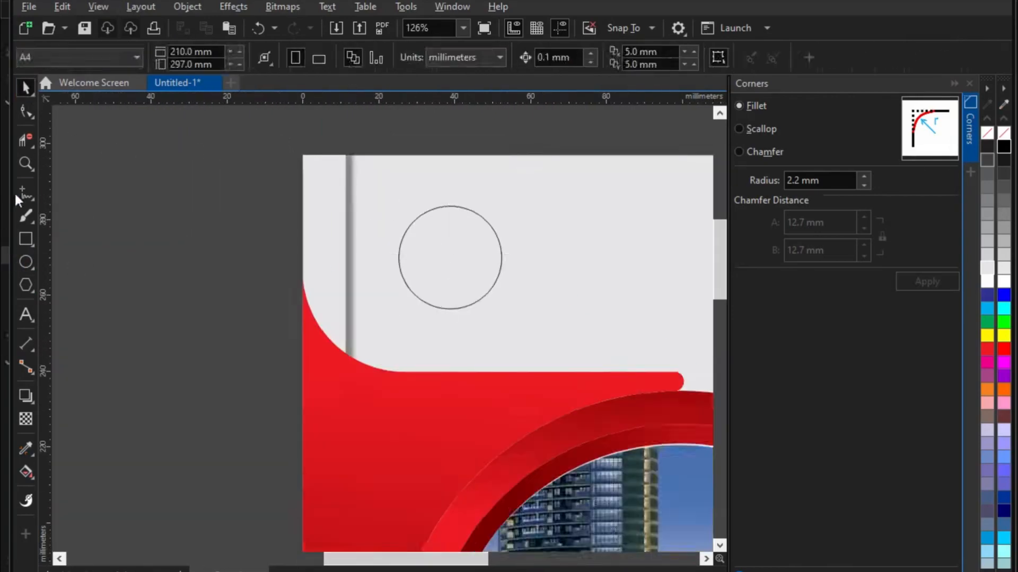
scroll(379, 249, "up", 2)
key("Delete")
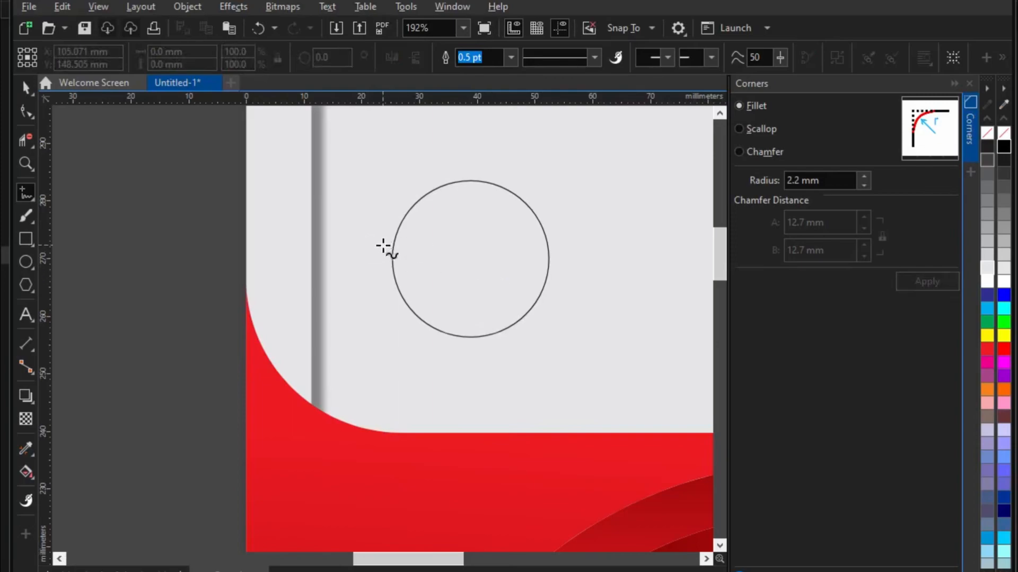
left_click(533, 326)
key("F10")
scroll(393, 272, "up", 1)
right_click(472, 291)
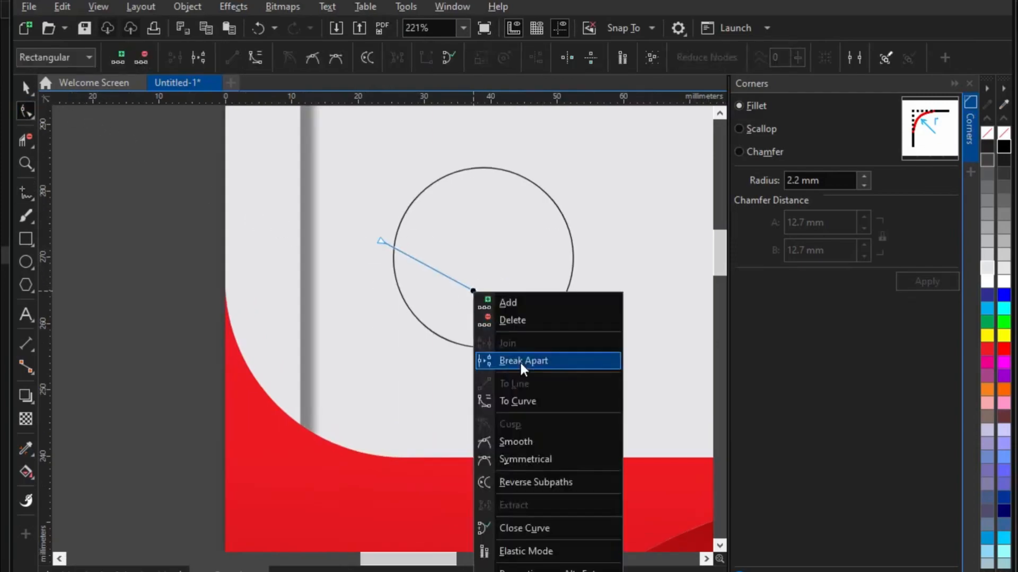
left_click(512, 398)
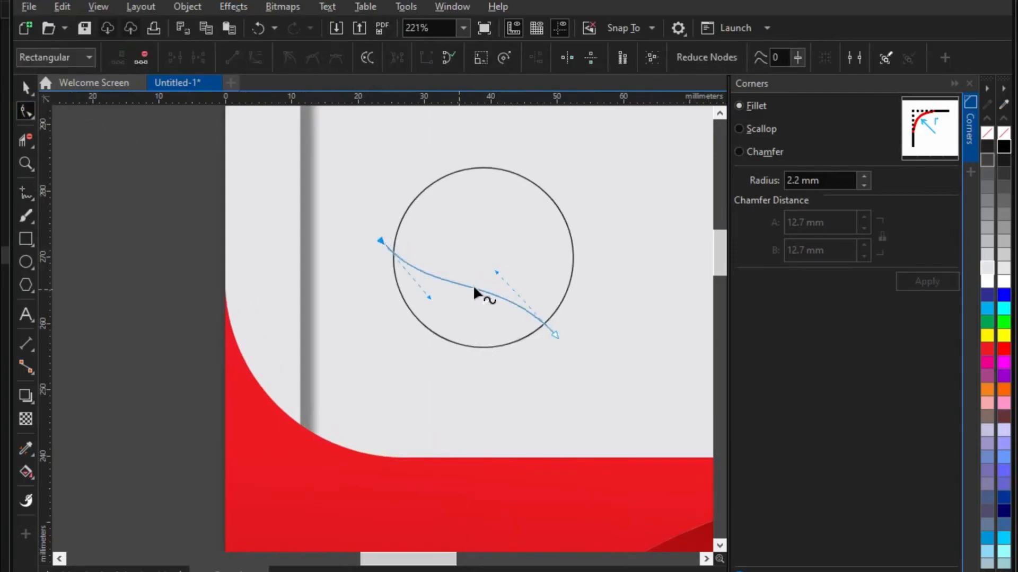
left_click(27, 87)
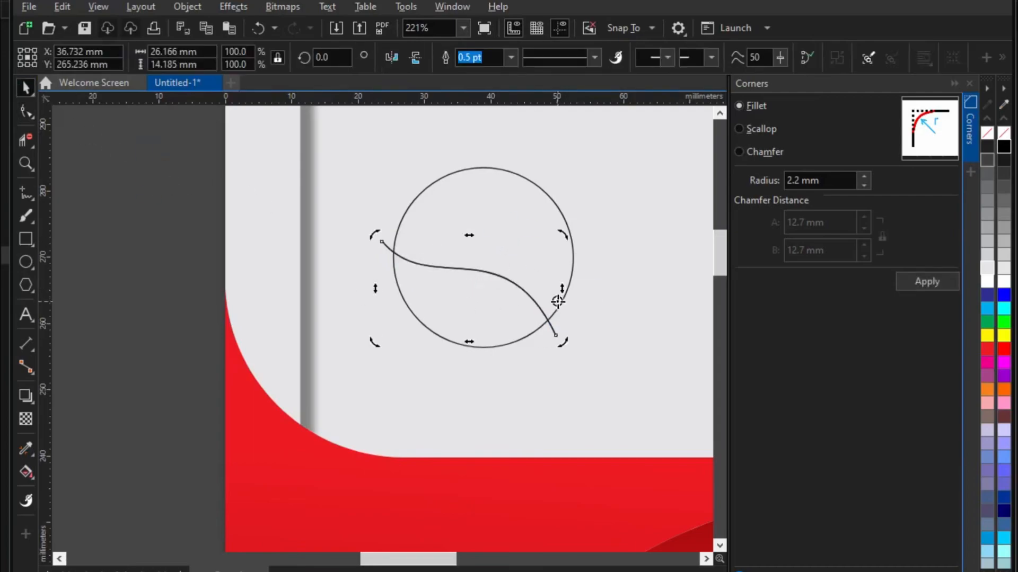
Step: Add a second copy of the S-curve across the circle, rotated to about 324° and scaled to about 109%
left_click_drag(378, 236, 545, 291)
scroll(530, 214, "up", 2)
left_click_drag(590, 173, 598, 161)
Step: Create filled shapes from the circle's lower-left and upper-right regions with Smart Fill
left_click(27, 473)
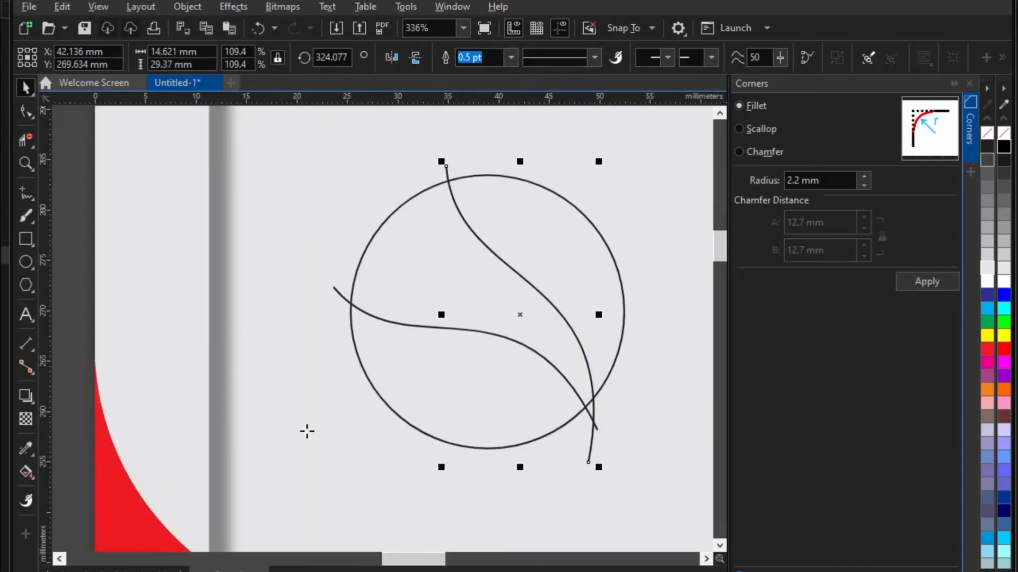
left_click(445, 363)
left_click(540, 250)
Step: Remove the construction circle and both S-curves, keeping only the two filled leaf shapes
left_click(26, 88)
scroll(473, 275, "down", 1)
left_click(452, 344, "shift")
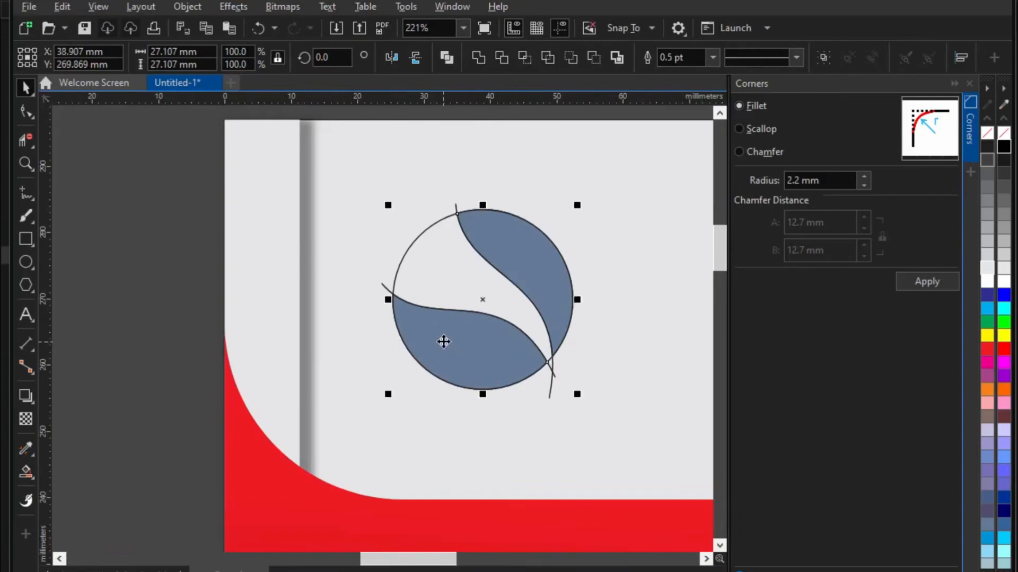
key("Delete")
scroll(476, 333, "down", 1)
left_click_drag(238, 179, 629, 403)
key("Delete")
key("ctrl+v")
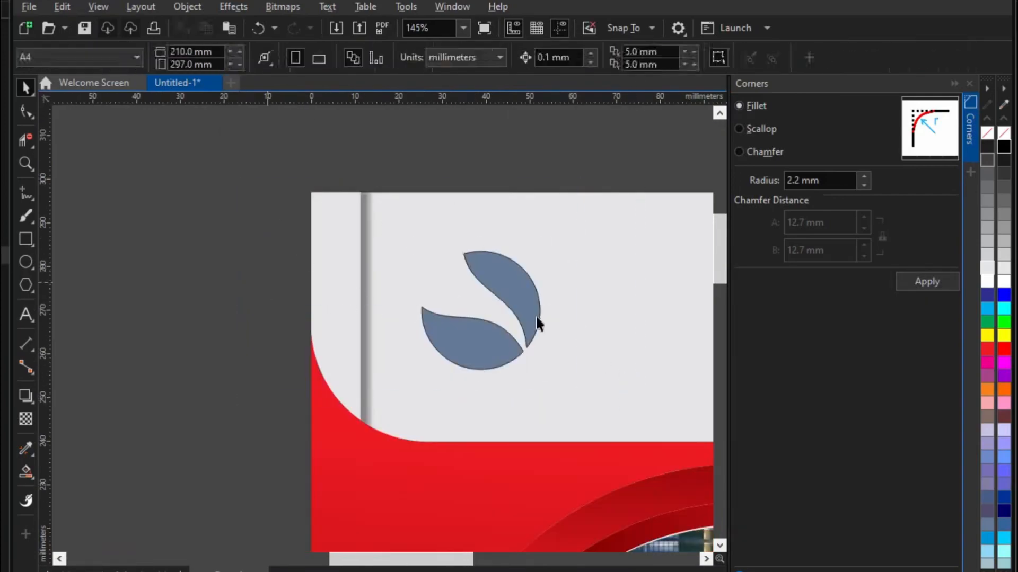
Step: Fill the upper leaf red and the lower leaf black, and remove the outlines of both
left_click(536, 321)
left_click(985, 351)
key("Tab")
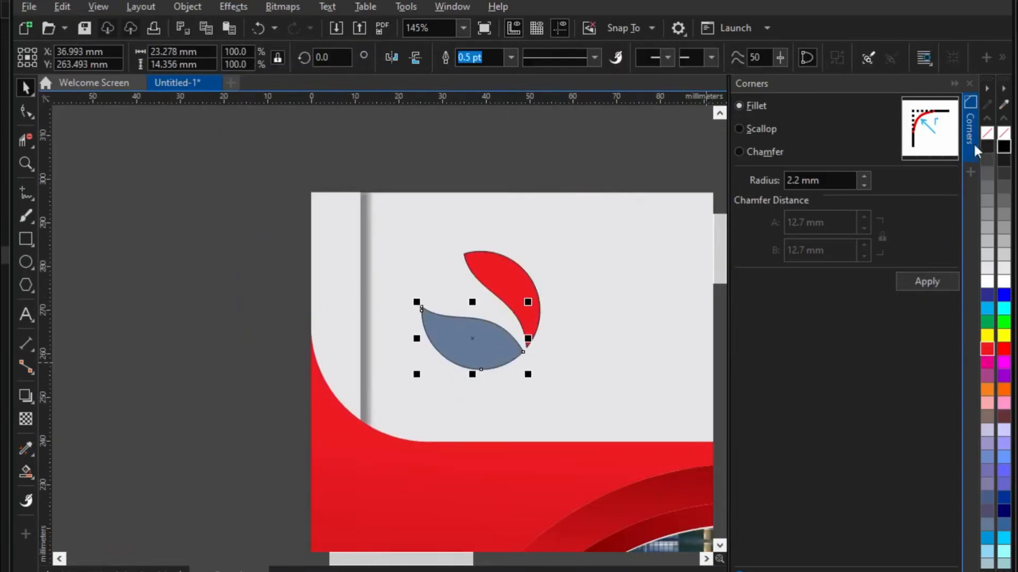
left_click(1005, 151)
scroll(467, 318, "down", 2)
left_click_drag(291, 202, 511, 371)
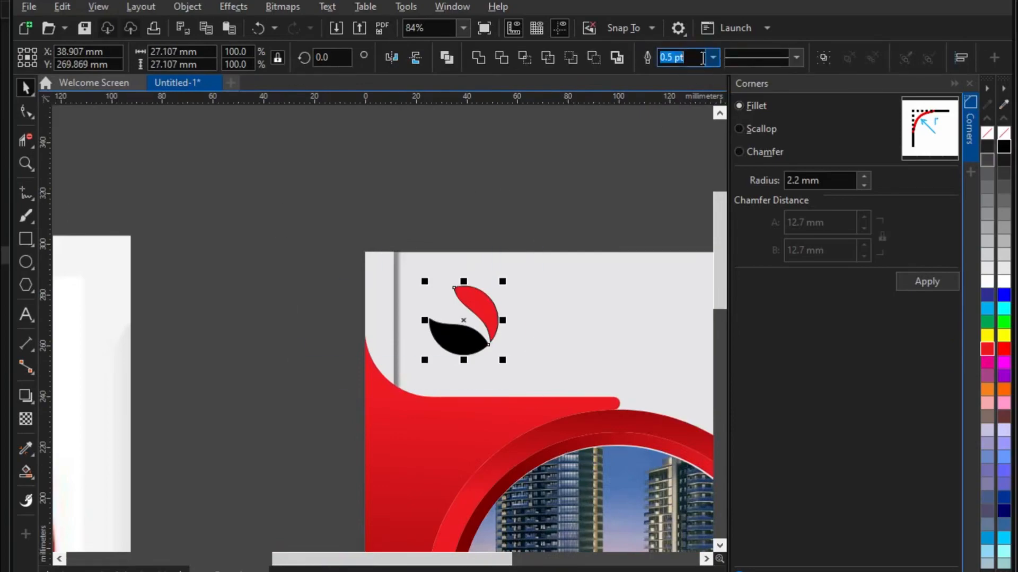
left_click(713, 57)
left_click(680, 77)
scroll(405, 308, "down", 4)
left_click(432, 288)
Step: Shrink the leaf logo to about 18.8 mm and place it close to the spine strip in the page's upper-left corner
scroll(414, 289, "up", 2)
scroll(495, 297, "down", 1)
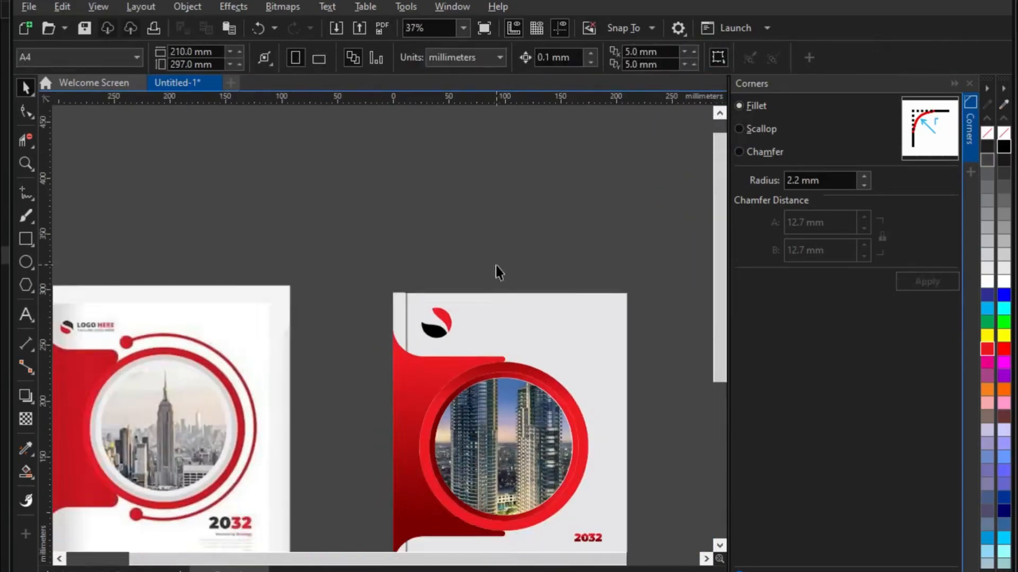
left_click_drag(398, 256, 463, 347)
scroll(359, 253, "up", 3)
left_click_drag(503, 386, 430, 358)
scroll(492, 353, "up", 4)
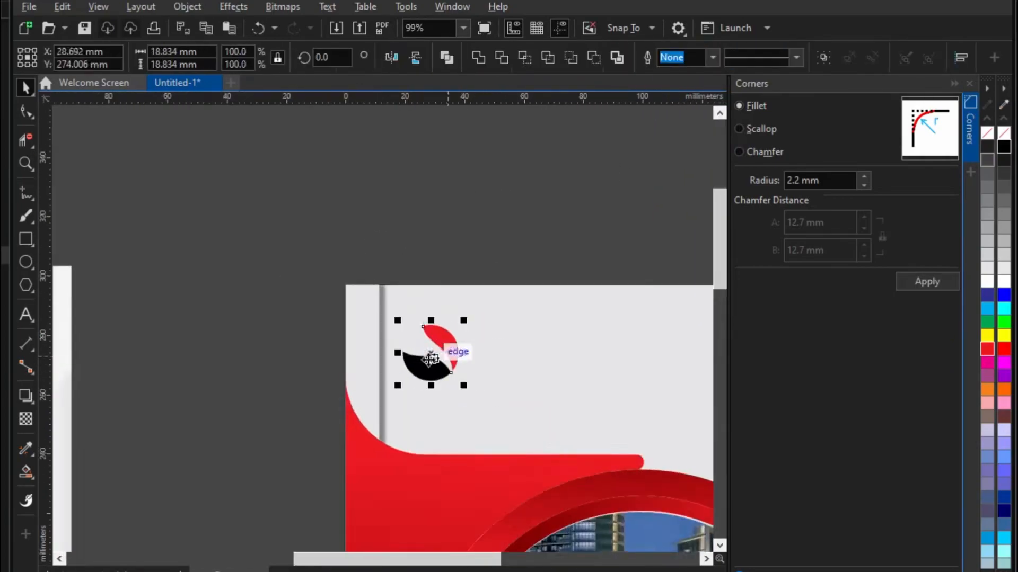
left_click(223, 340)
scroll(293, 186, "down", 3)
scroll(424, 443, "down", 1)
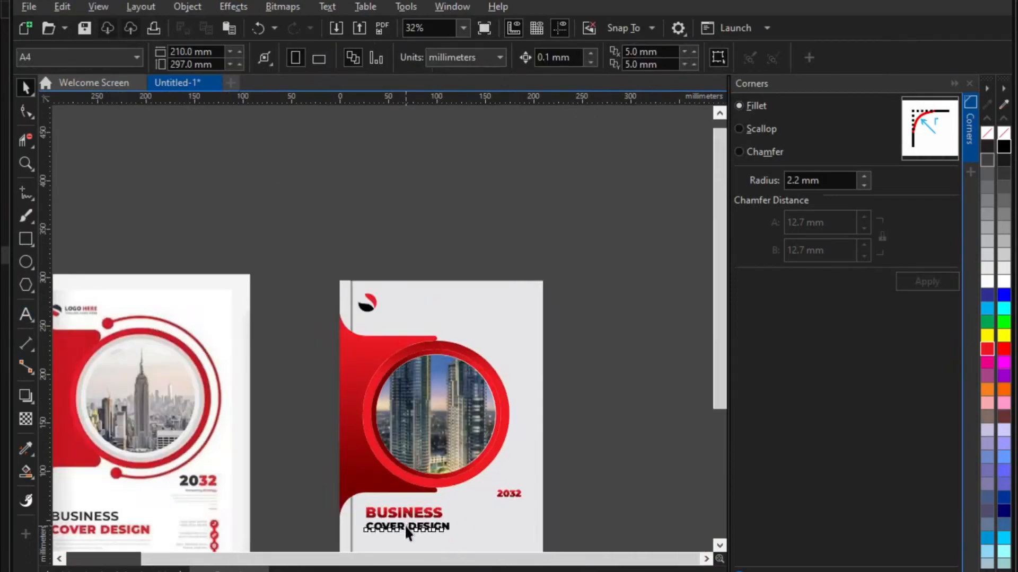
Step: Place a copy of the COVER DESIGN text beside the logo at about 16.9 pt and change it to YOUR NAME
left_click_drag(405, 530, 423, 322)
scroll(416, 323, "up", 3)
left_click_drag(536, 337, 453, 356)
key("F8")
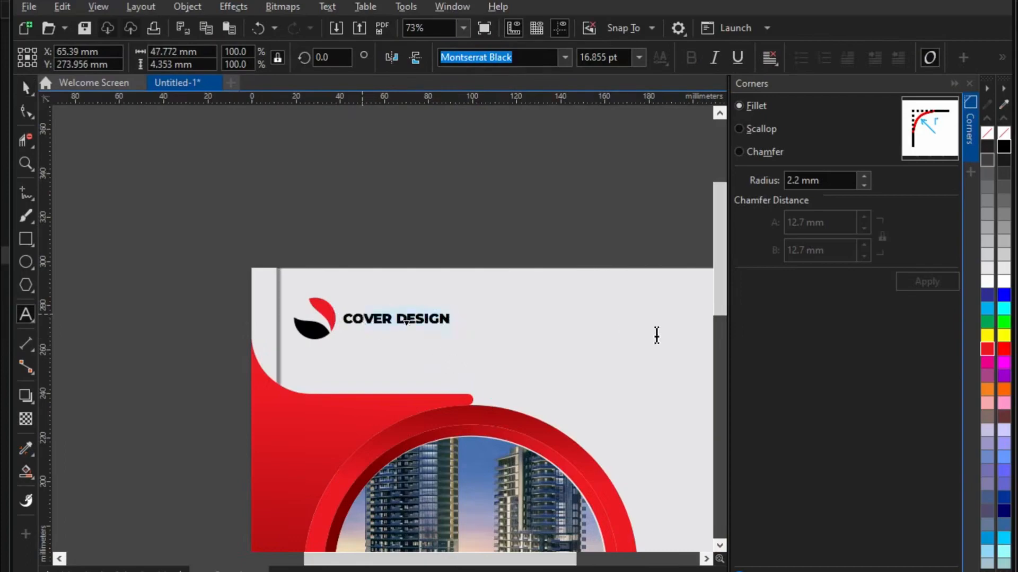
key("Delete")
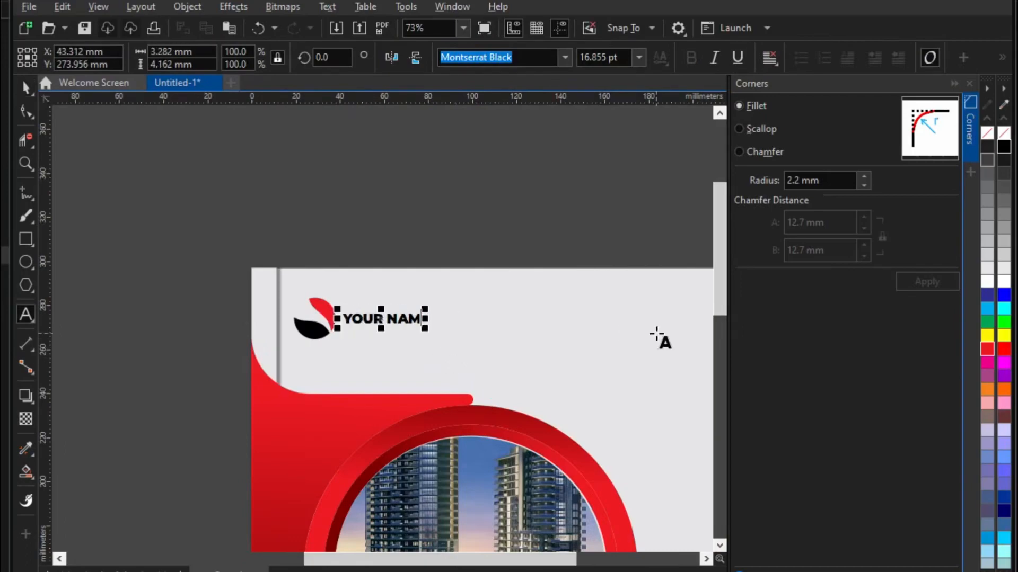
scroll(427, 367, "up", 3)
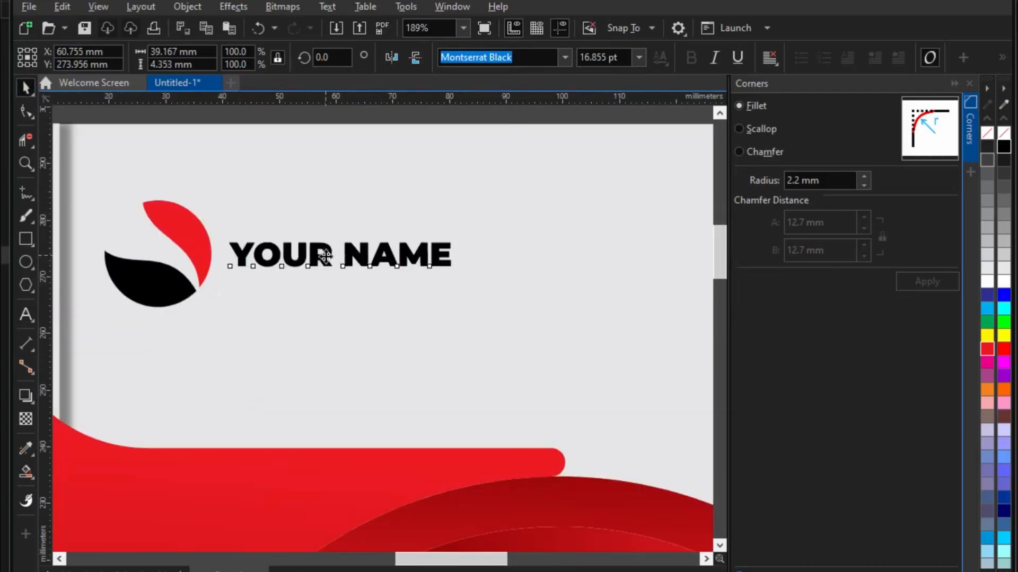
Step: Copy the YOUR NAME text directly below itself and change the copy to Tagline Here
left_click_drag(323, 255, 323, 295)
right_click(323, 295)
double_click(234, 293)
type("Ta")
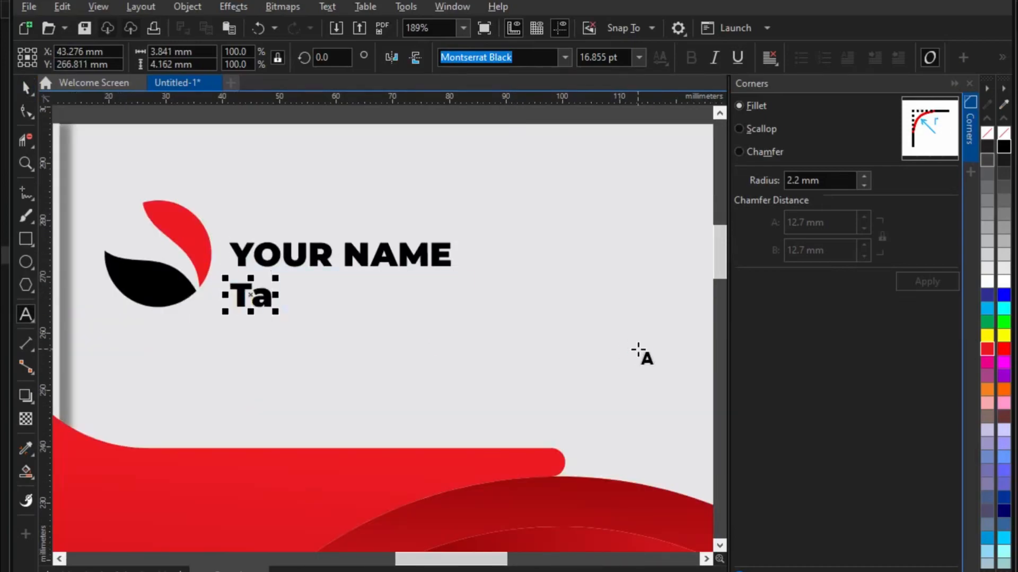
type("gline Here")
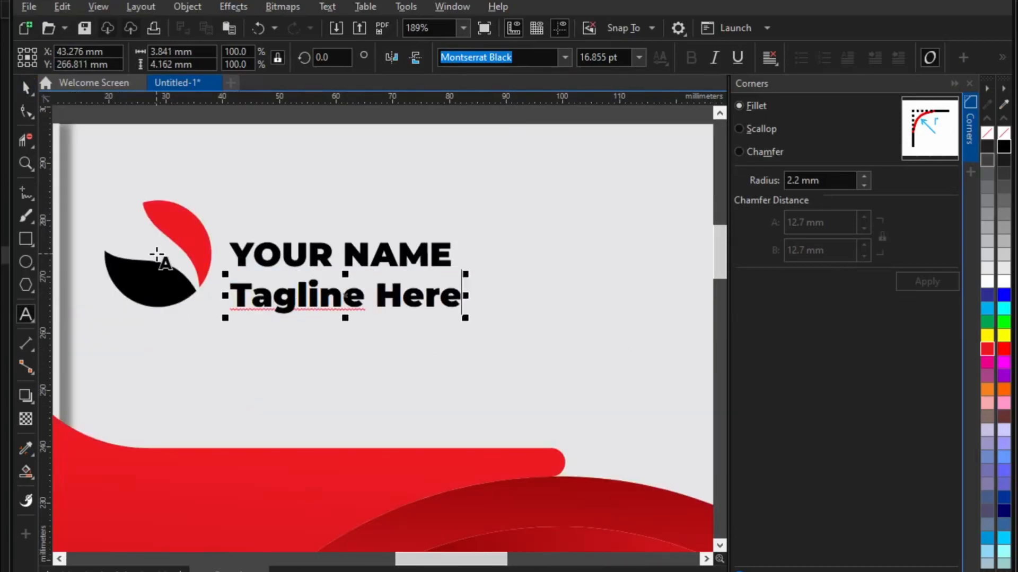
Step: Shrink the Tagline Here text to about 10.9 pt and change its font to a lighter Montserrat weight
left_click(26, 87)
left_click_drag(466, 318, 385, 306)
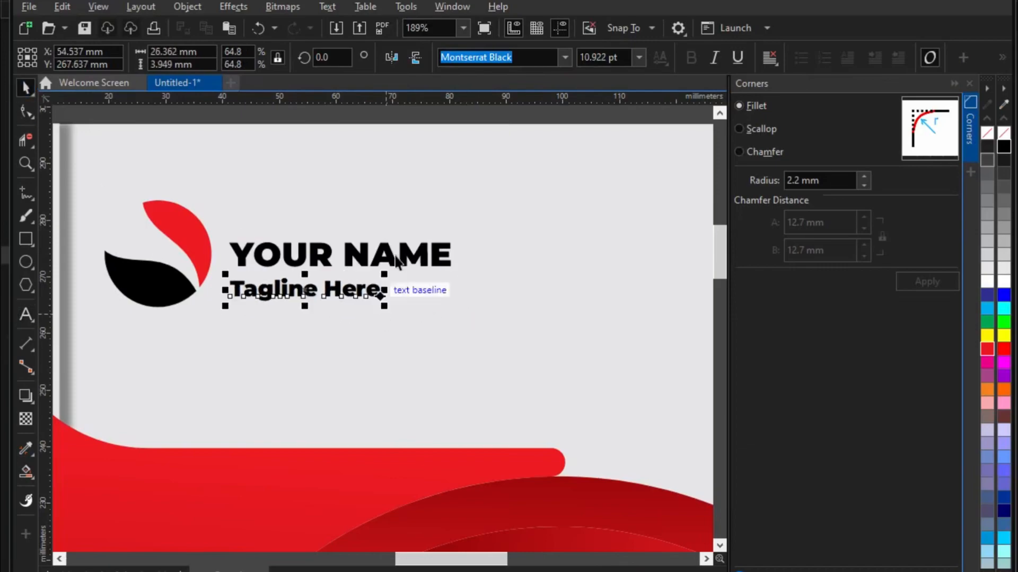
left_click(565, 58)
mouse_move(636, 212)
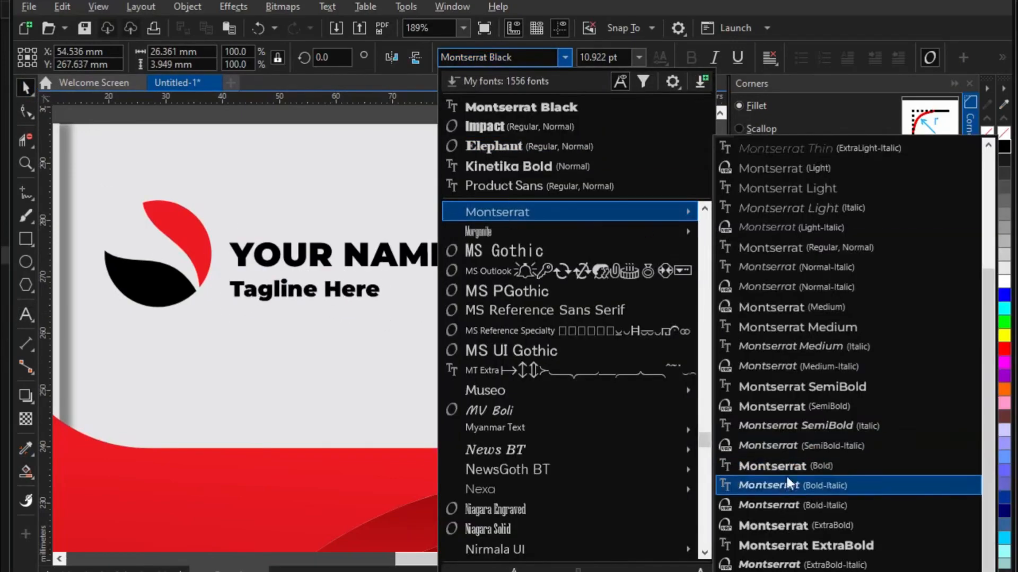
left_click(788, 413)
Step: Align the left edges of the Tagline Here and YOUR NAME texts
scroll(281, 266, "up", 2)
left_click(320, 260, "shift")
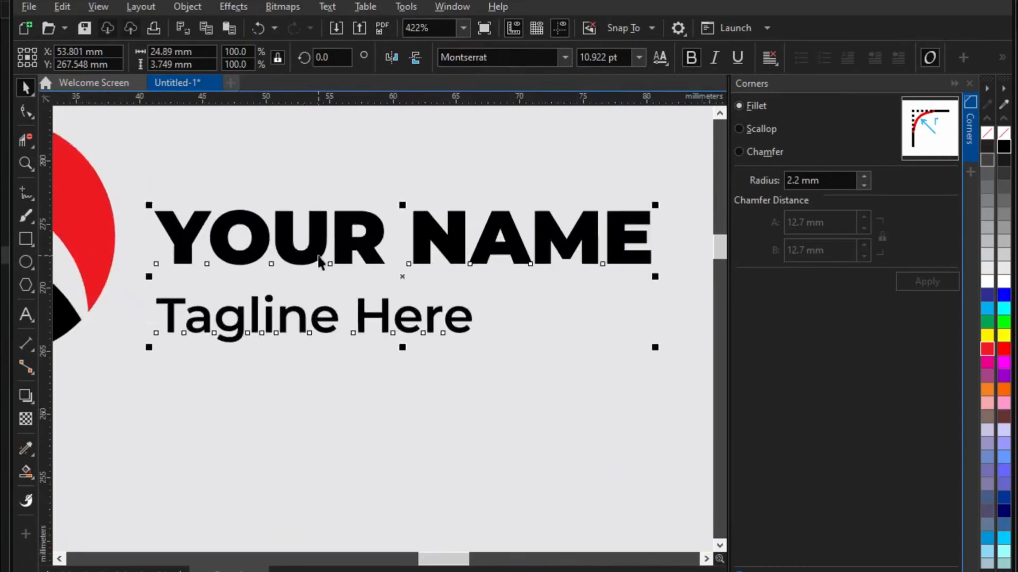
key("l")
Step: Delete the reference cover image beside the page
scroll(353, 256, "down", 8)
left_click(204, 319)
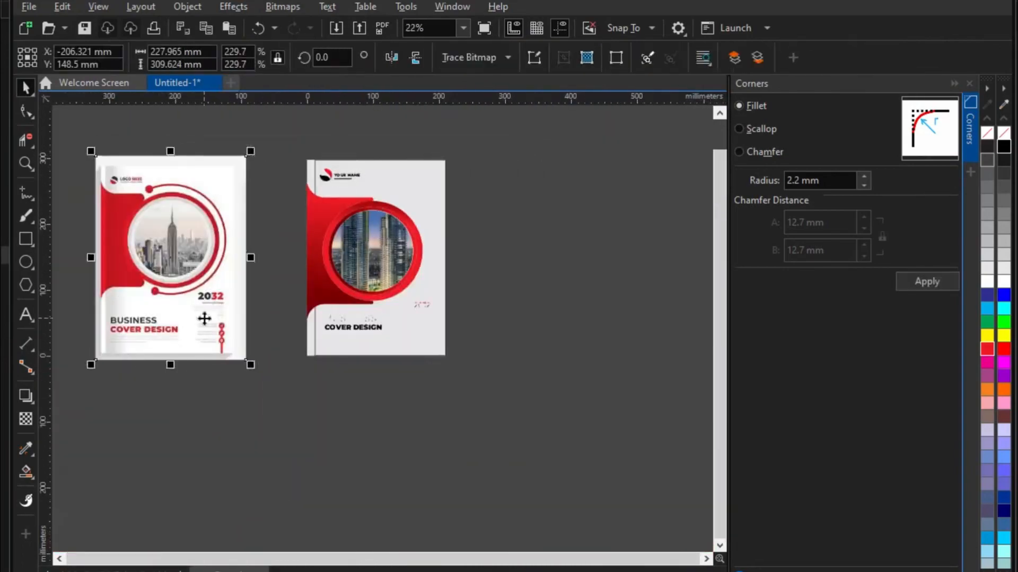
Step: Convert the gradient-filled BUSINESS and 2032 texts to curves
scroll(364, 329, "up", 4)
scroll(364, 329, "down", 2)
left_click_drag(205, 273, 486, 310)
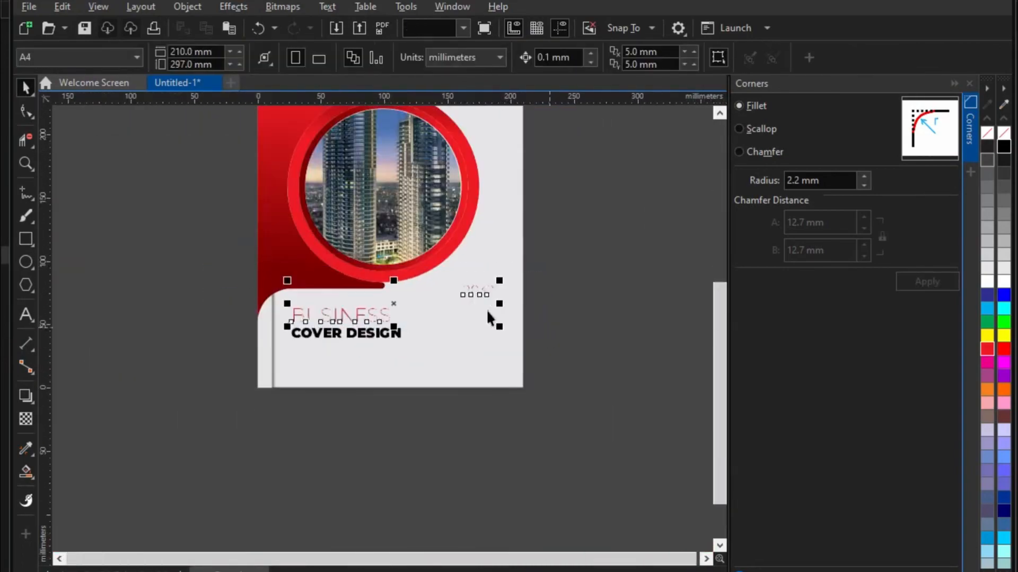
scroll(486, 310, "up", 1)
key("ctrl+q")
scroll(482, 295, "down", 1)
left_click(558, 300)
Step: Fit the whole cover page in the view and collapse the Corners docker
scroll(488, 339, "down", 2)
scroll(417, 241, "up", 3)
scroll(414, 243, "down", 2)
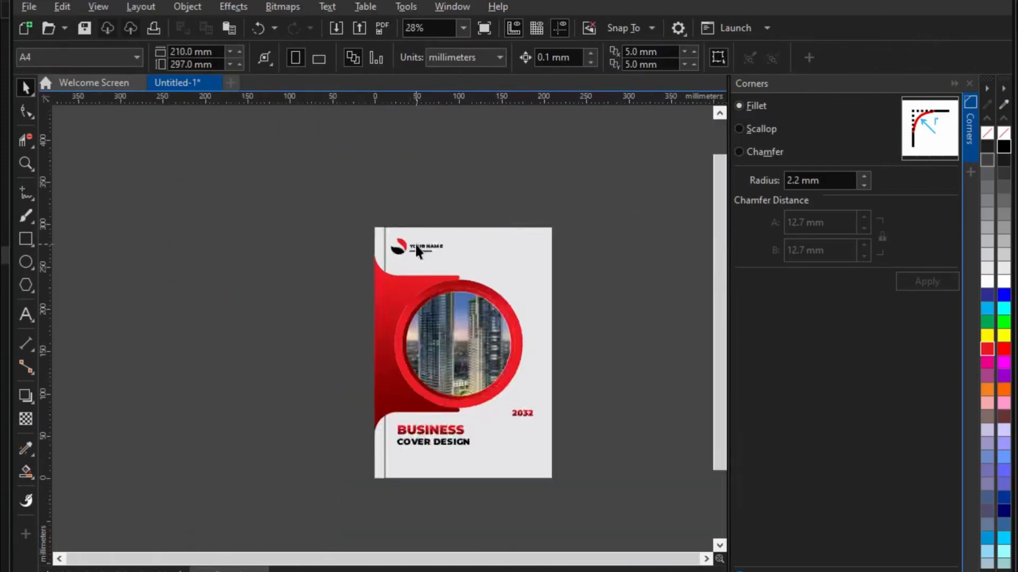
key("shift+F4")
left_click(918, 86)
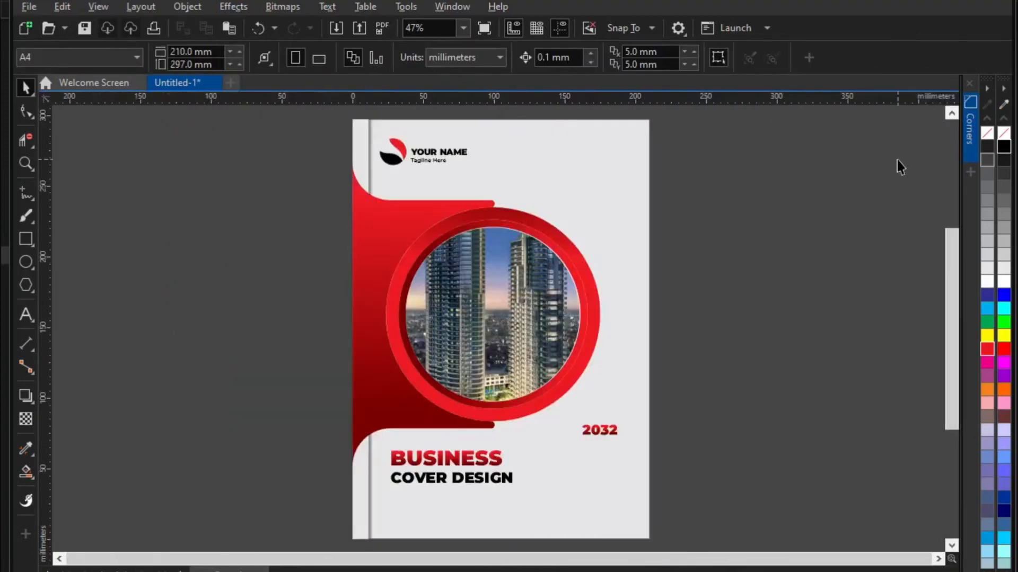